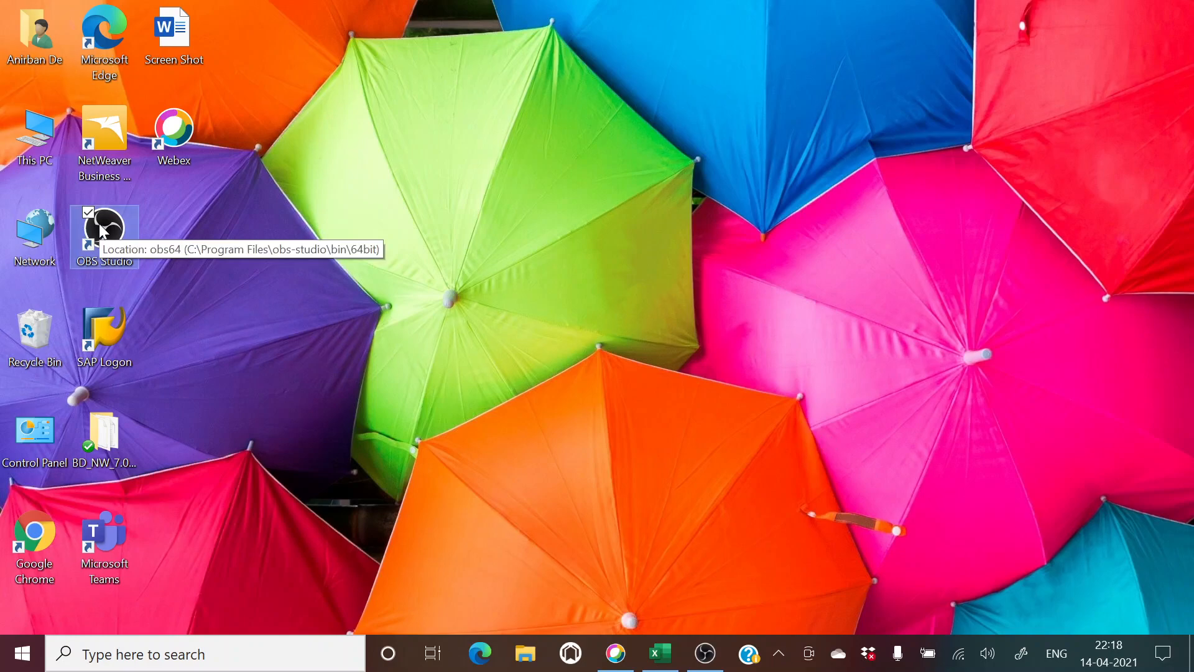
Step: Launch SAP Logon and open the SAPEHP7 connection to reach the client 800 login screen
double_click(112, 340)
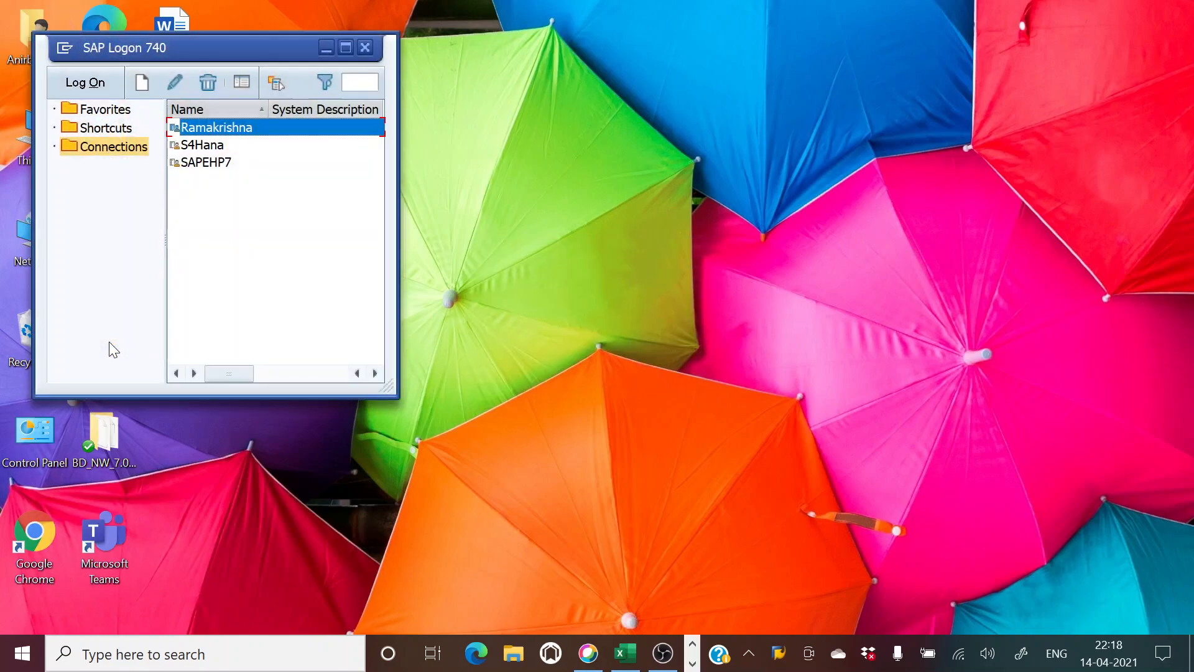
double_click(209, 163)
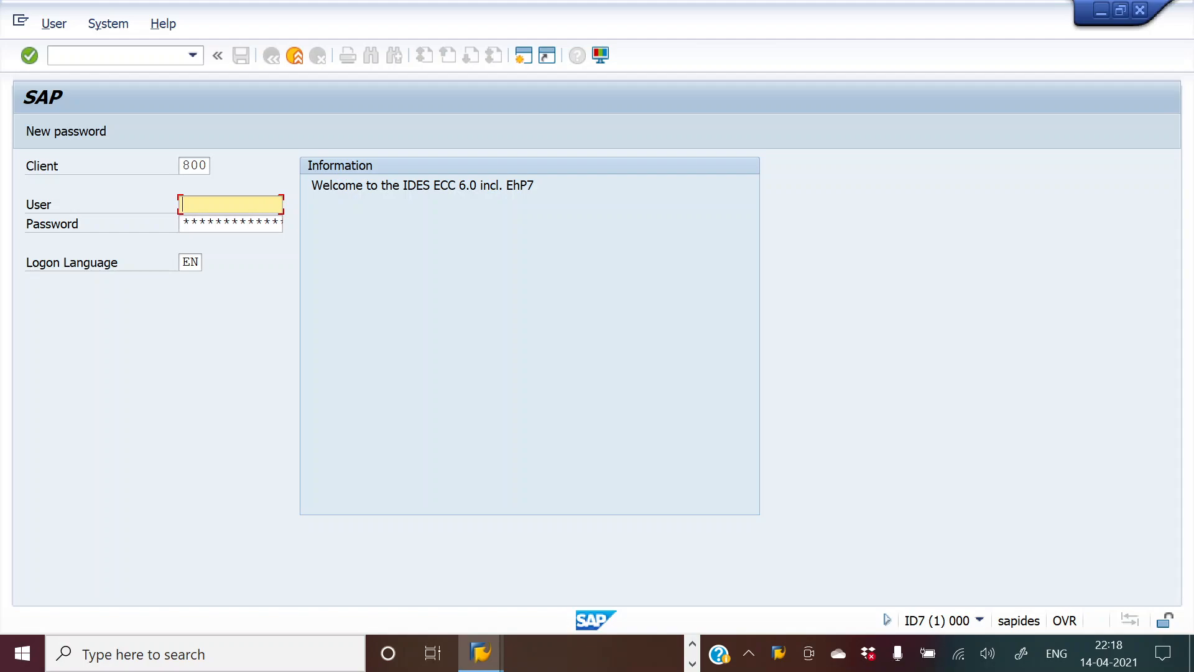
Step: Enter the user name and the account password and log on to client 800
text(st71)
key(Tab)
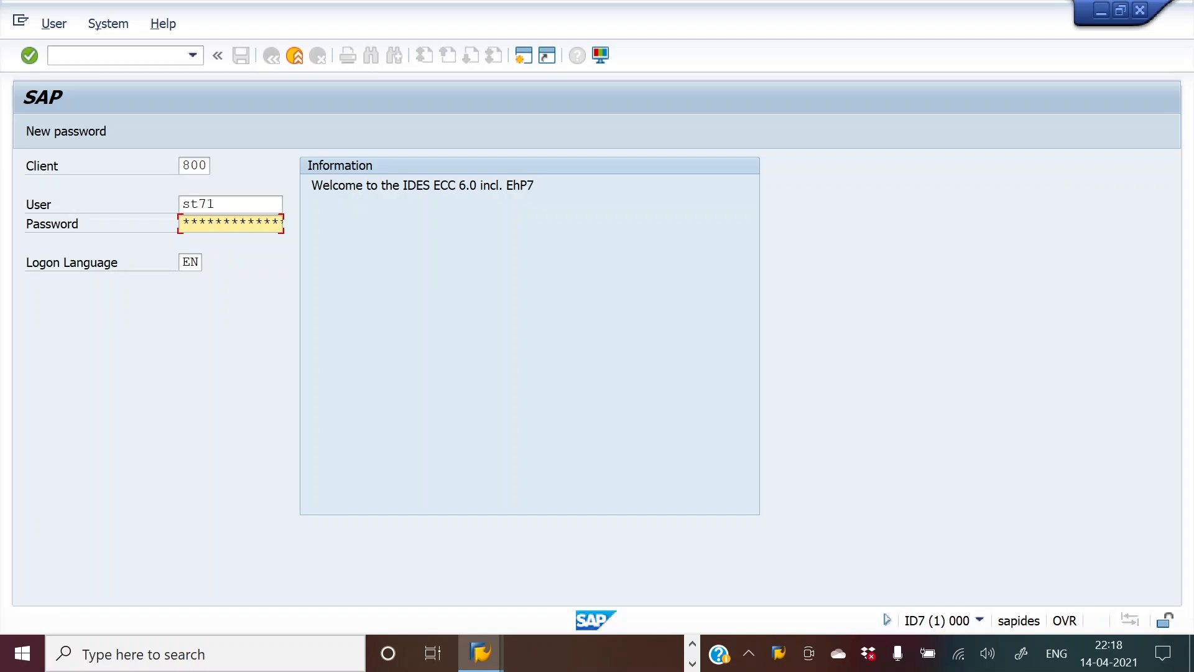
key(Return)
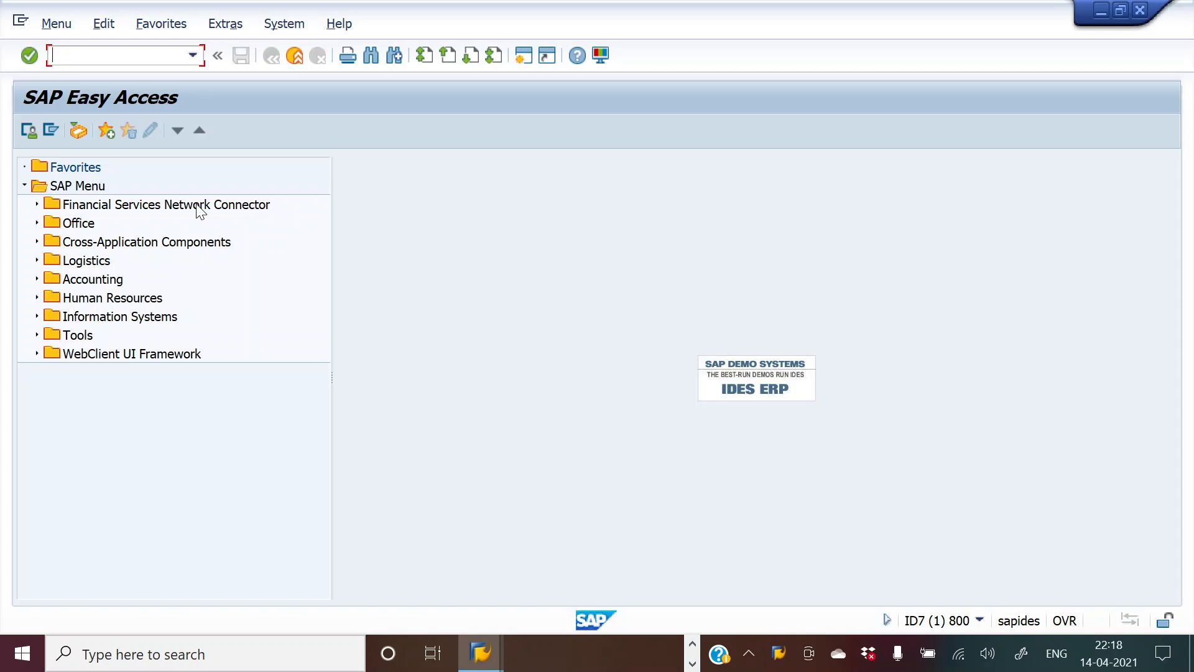
Step: Run transaction F110 directly, then return to the SAP Easy Access menu
text(f110)
key(Return)
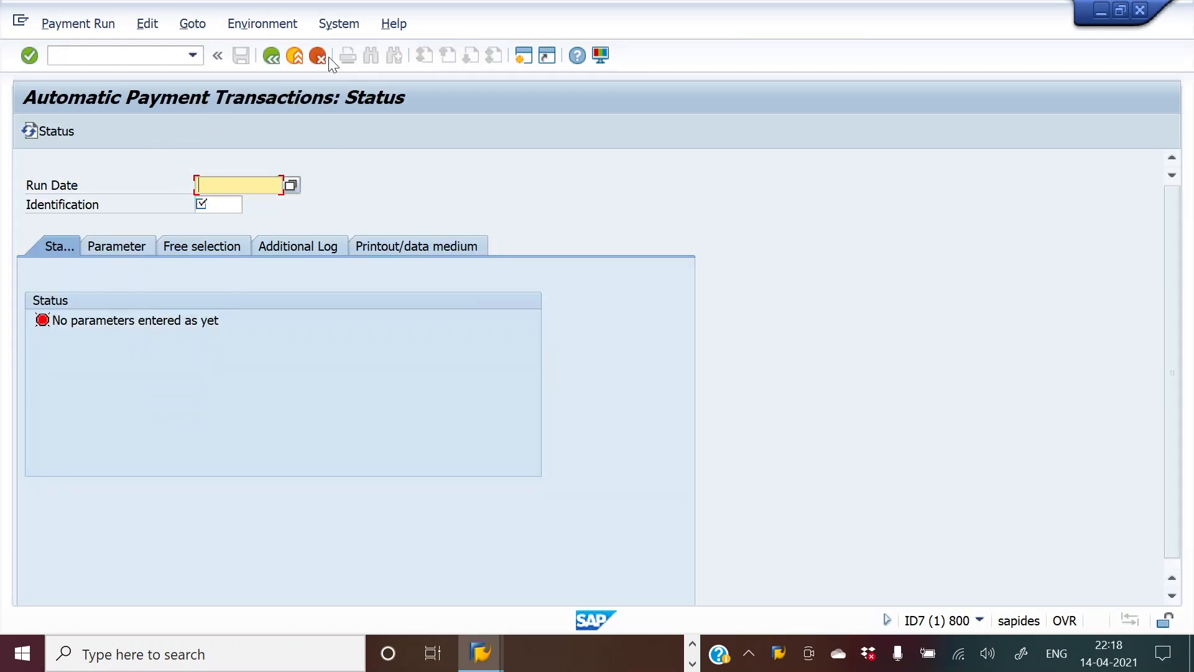
click(270, 55)
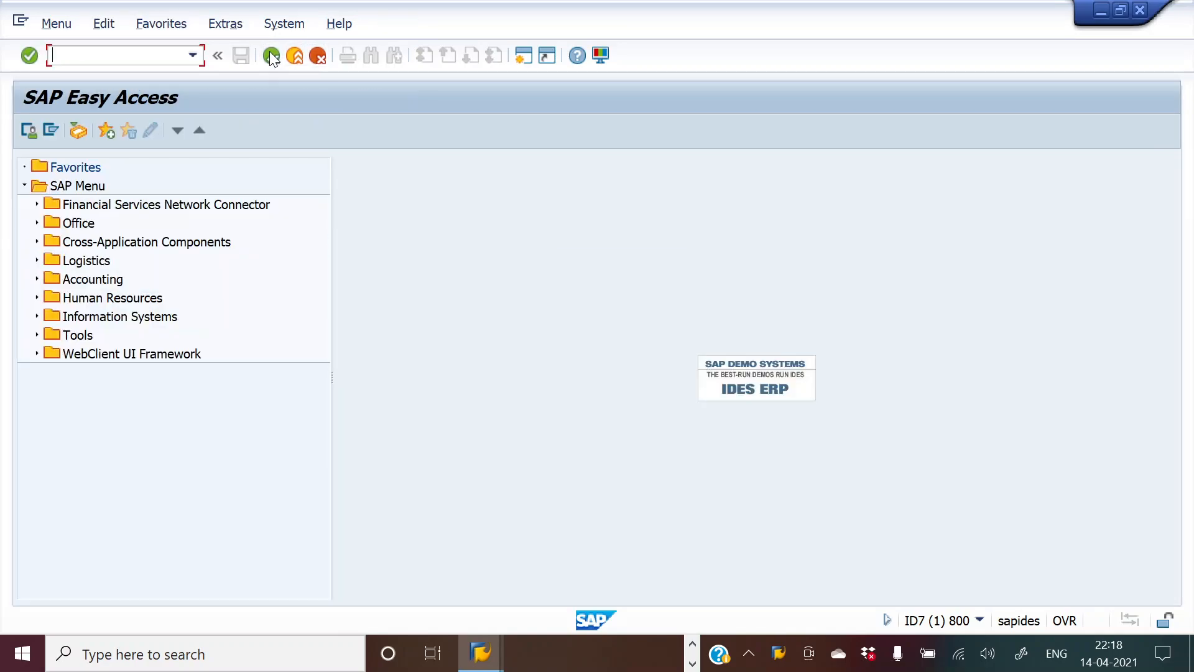
Step: Open F110 via Accounting > Financial Accounting > Accounts Payable > Periodic Processing, and start a second session
click(36, 278)
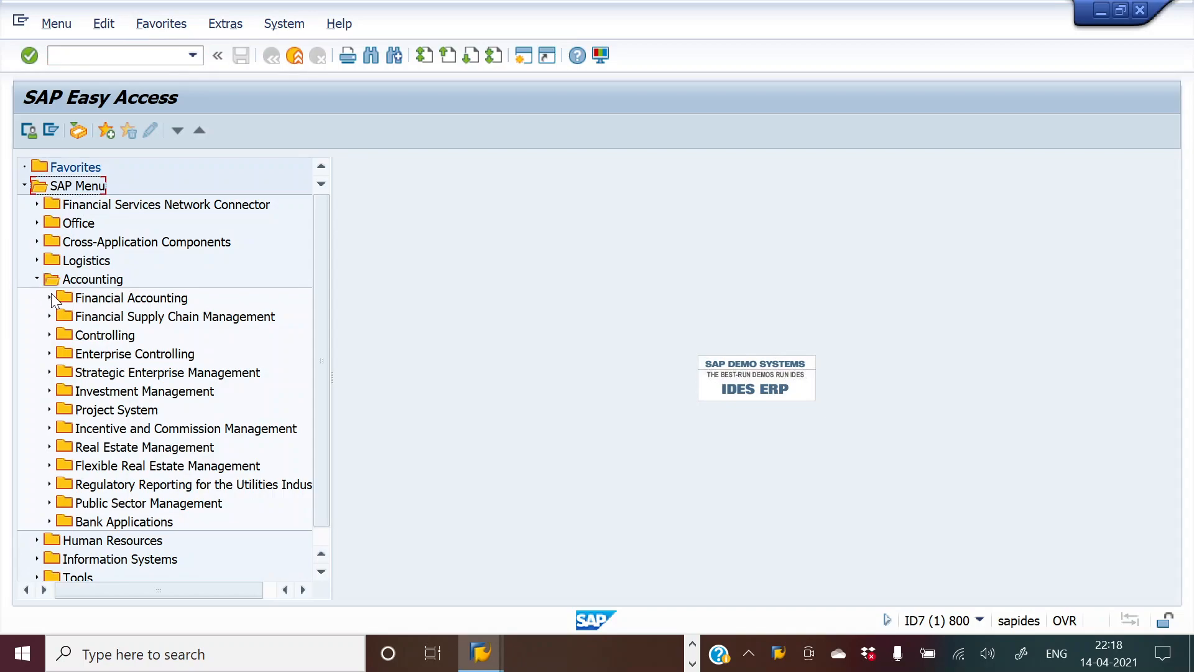
click(49, 297)
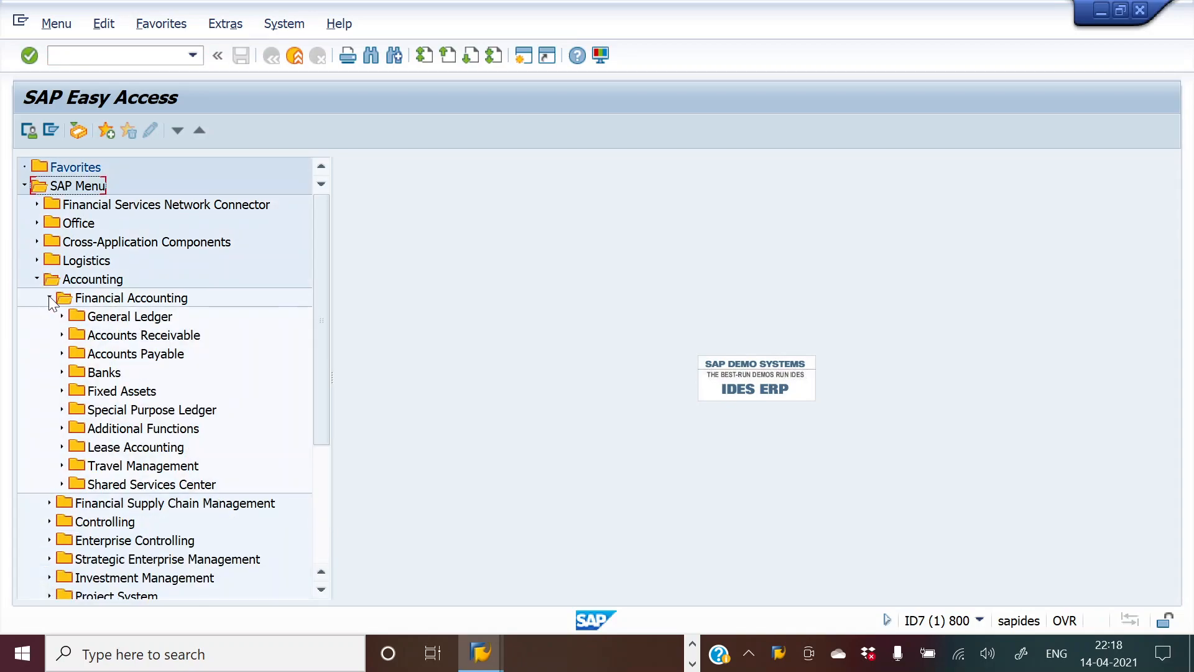
click(62, 353)
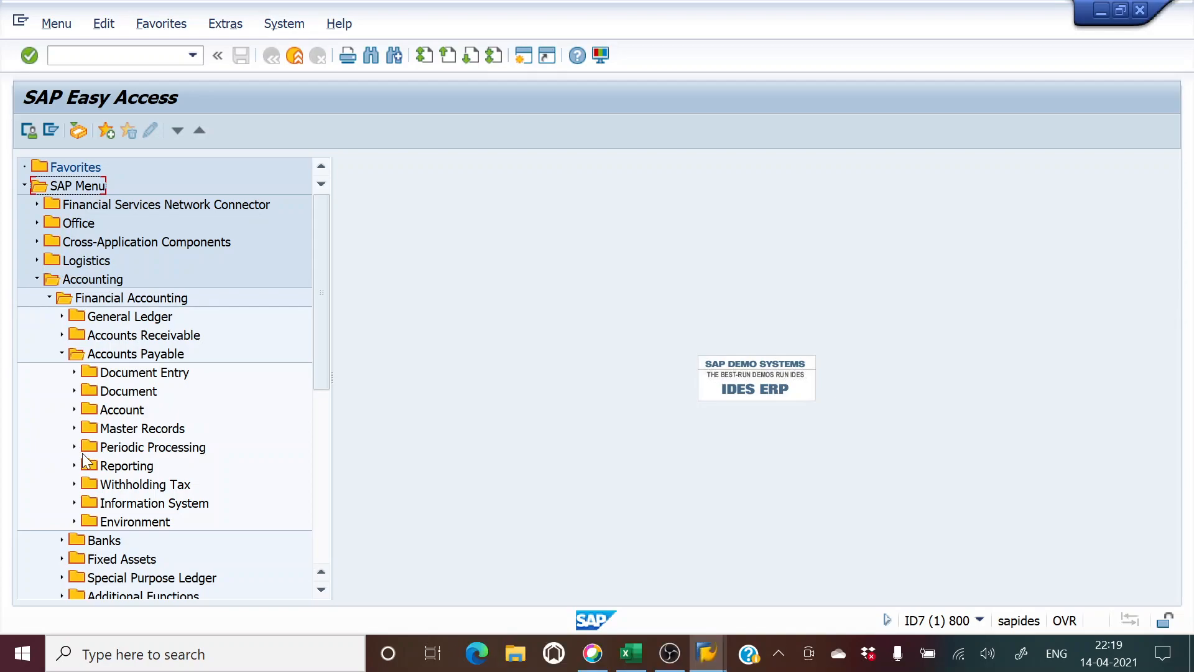
click(74, 447)
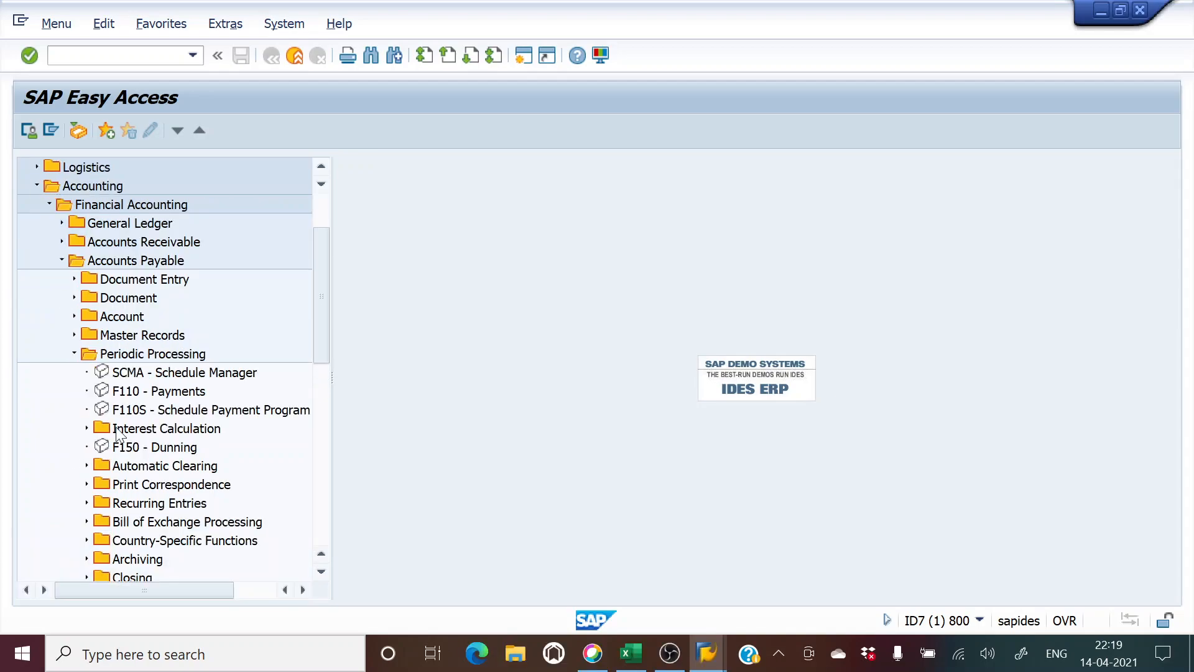
double_click(167, 393)
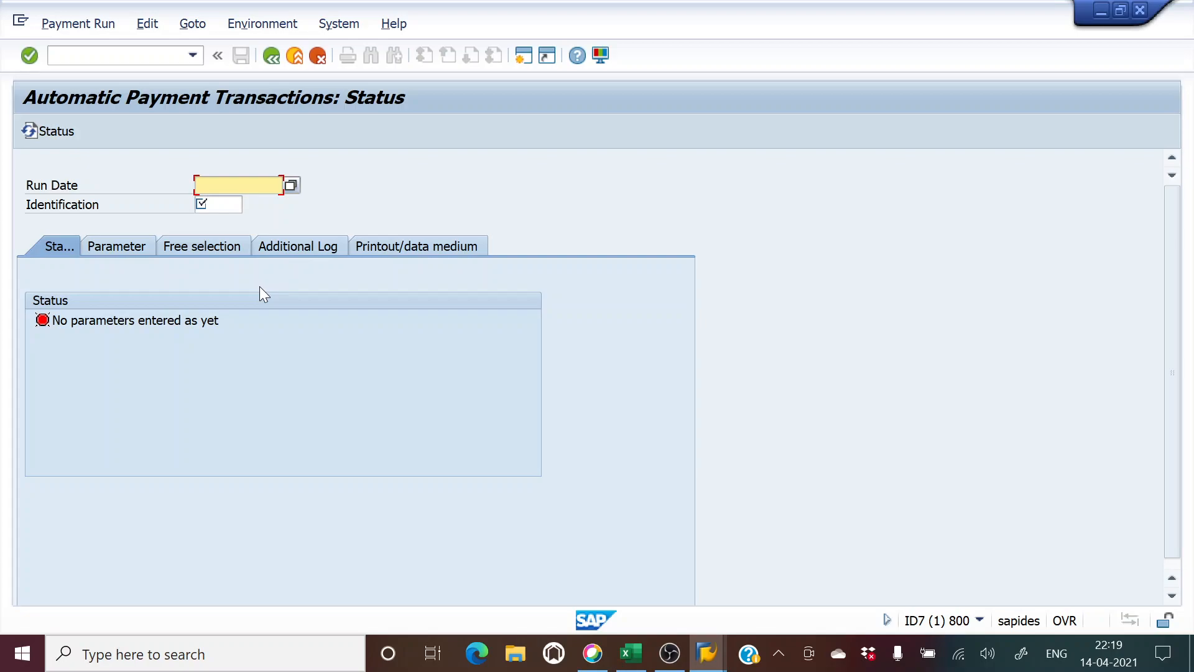
click(524, 56)
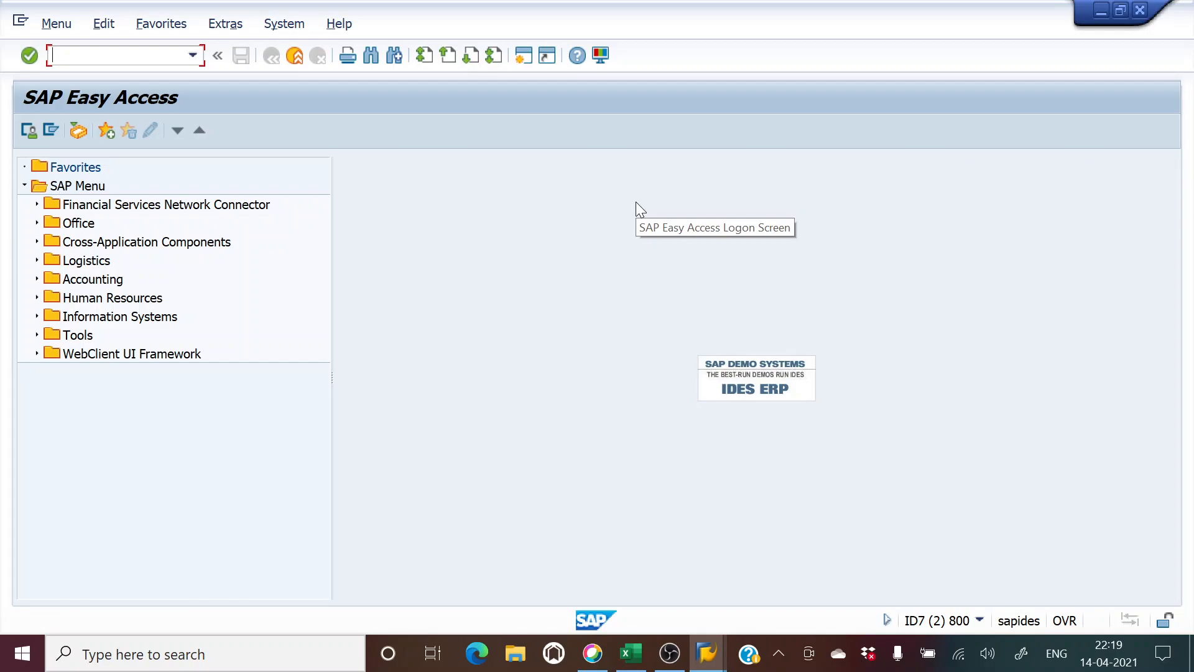
Step: Start vendor line items report FBL1N and enter company code 234
text(fblin)
key(Return)
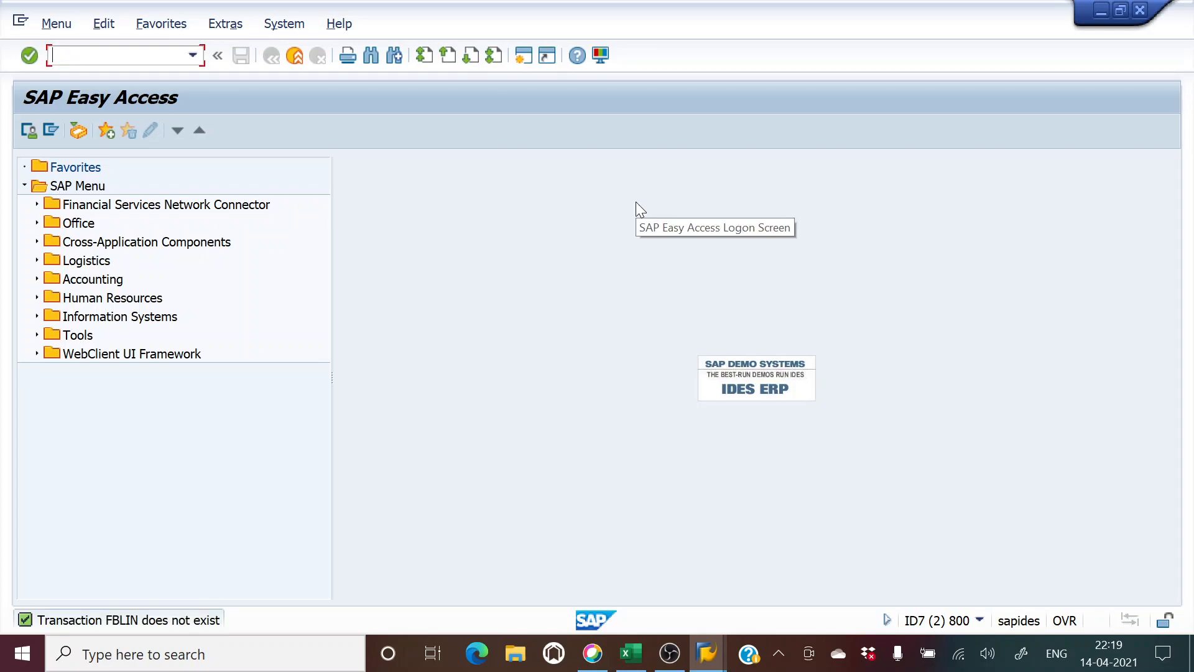
text(fbl1n)
key(Return)
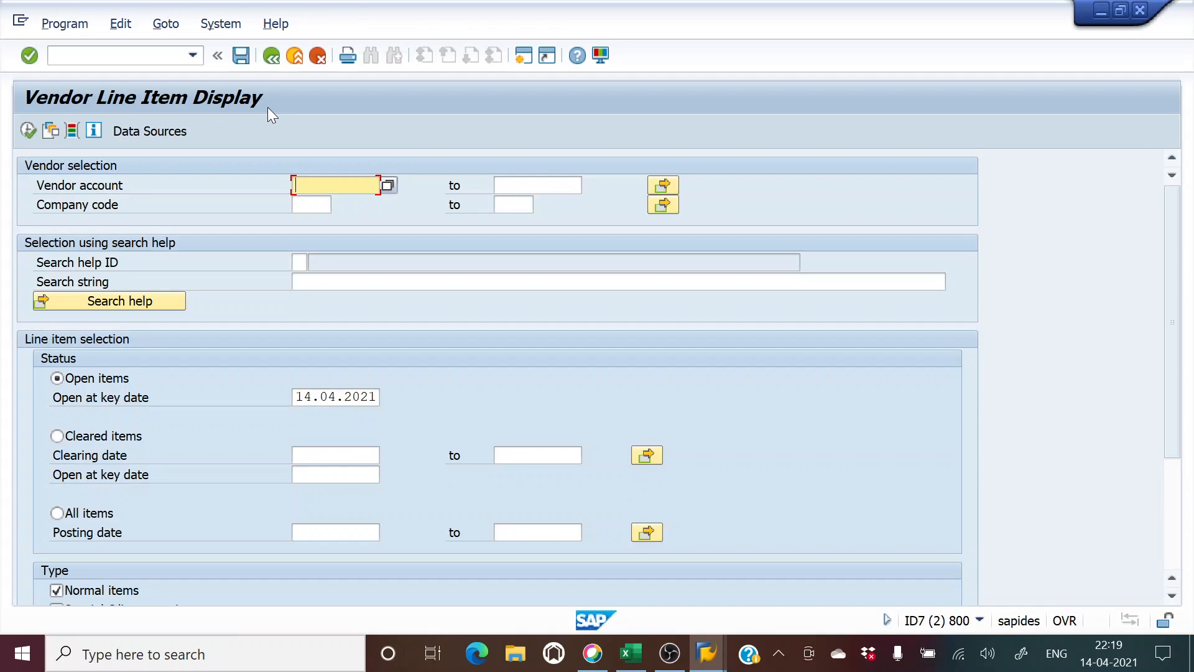
click(311, 205)
text(234)
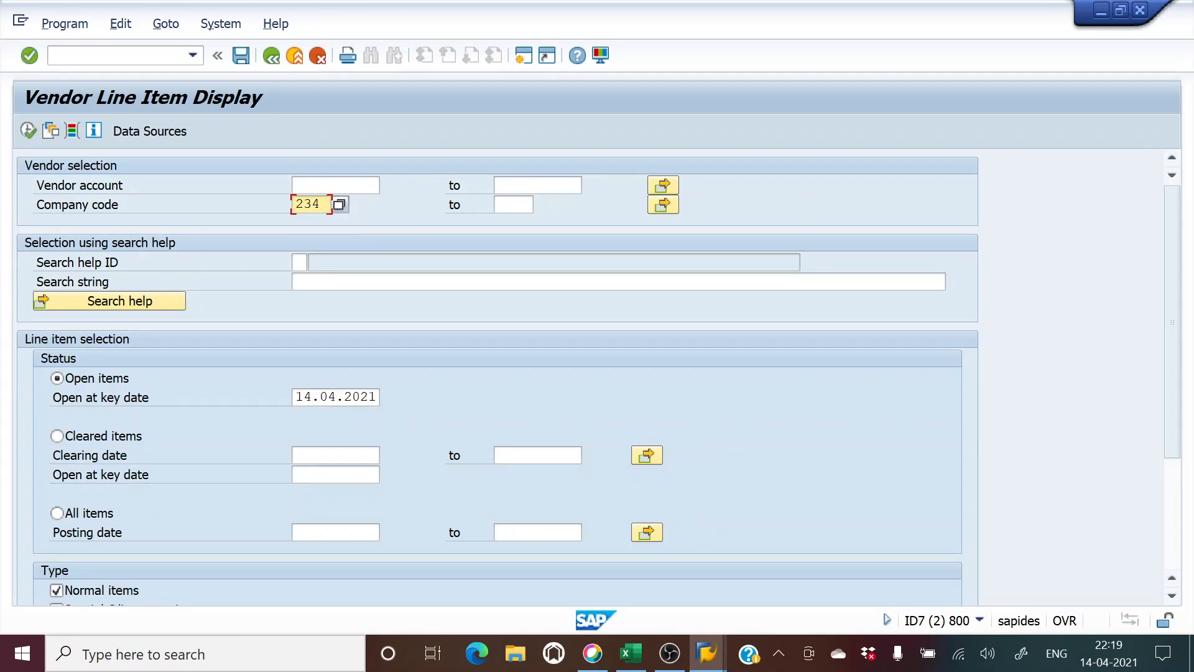
Step: Search vendors by term cde in company code 234, choose CDE LTD, and execute the report
click(349, 185)
click(387, 186)
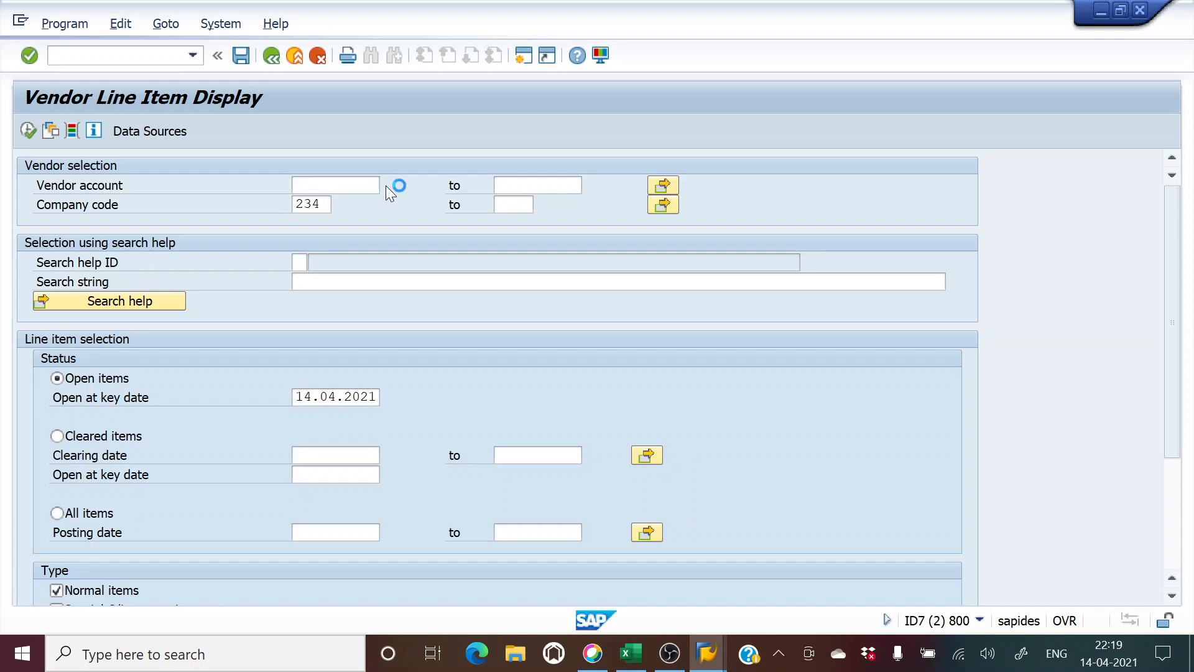
key(Return)
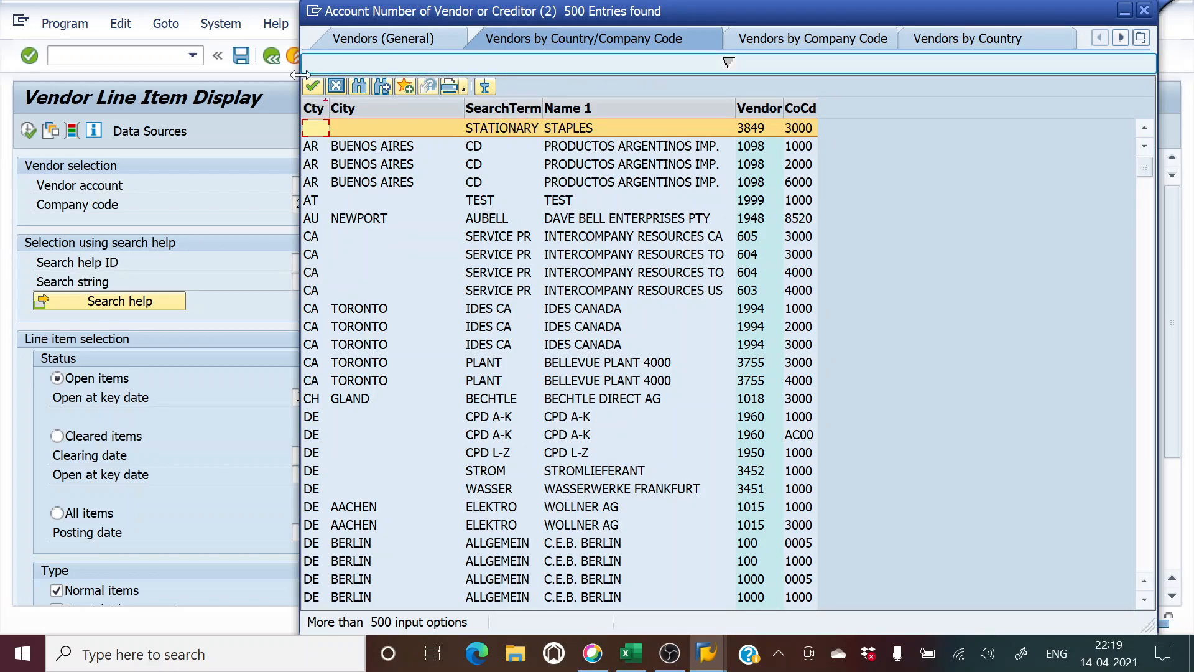
click(333, 85)
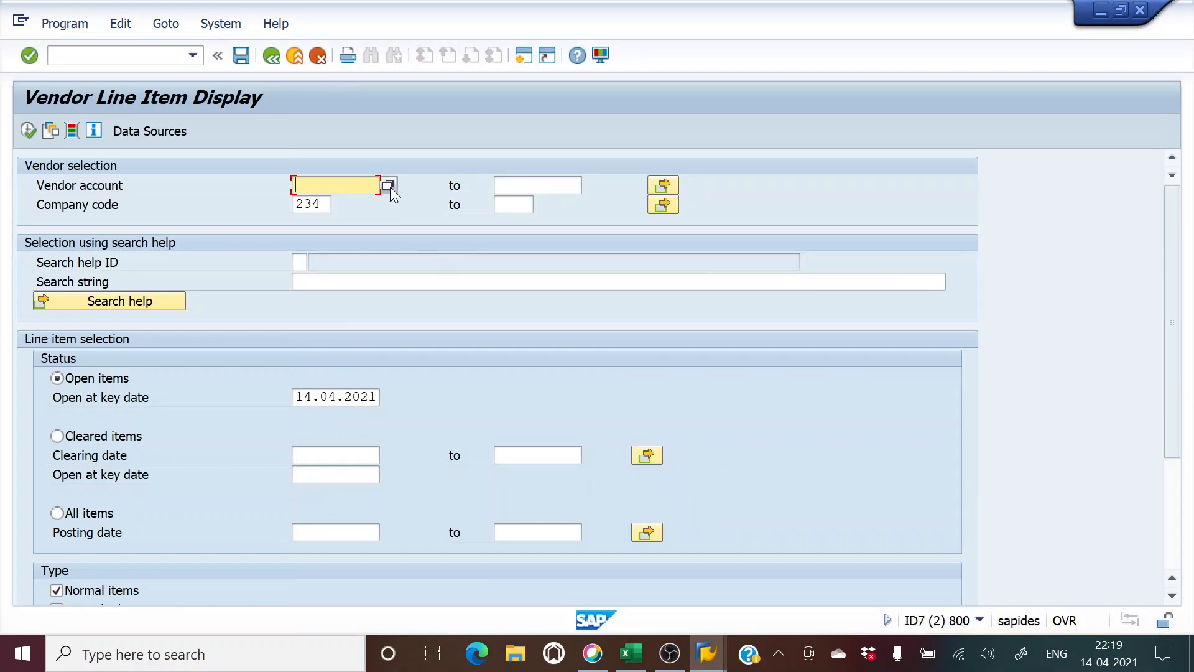
click(388, 185)
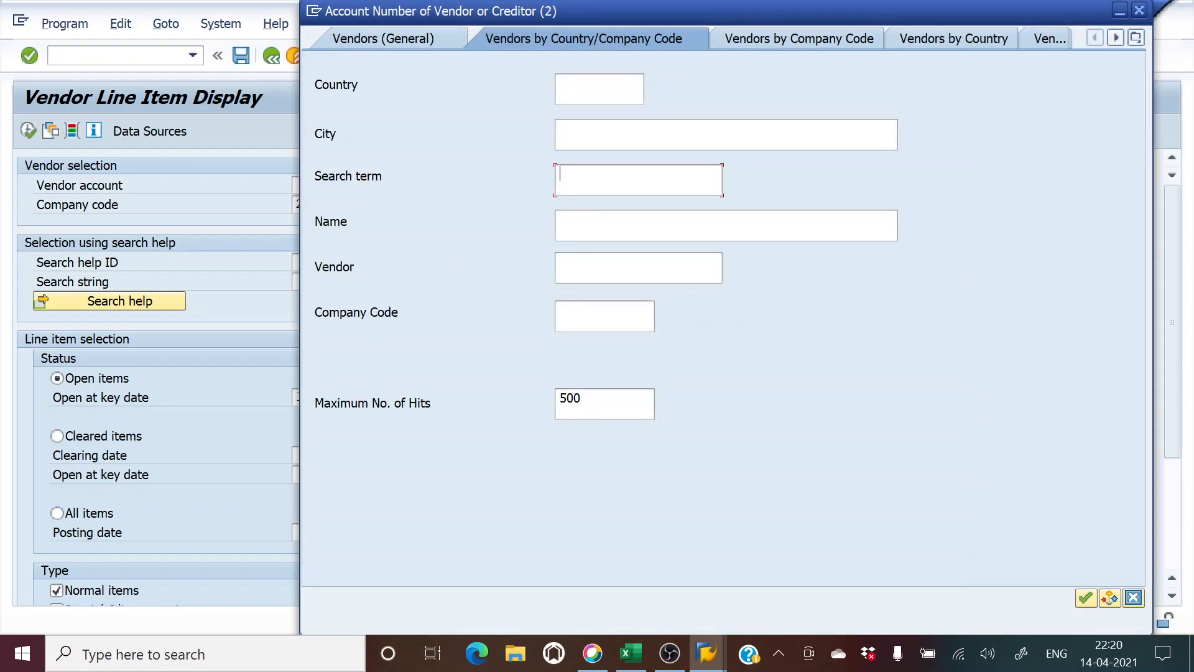
text(d)
text(c)
text(e)
click(603, 304)
text(234)
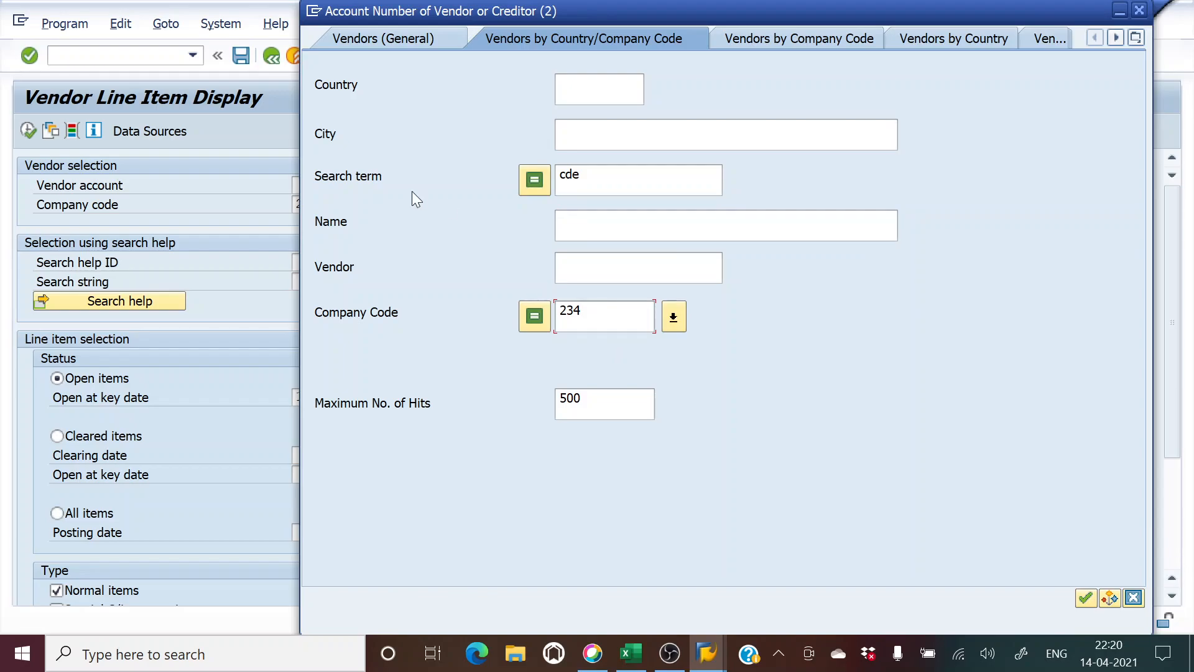
key(Return)
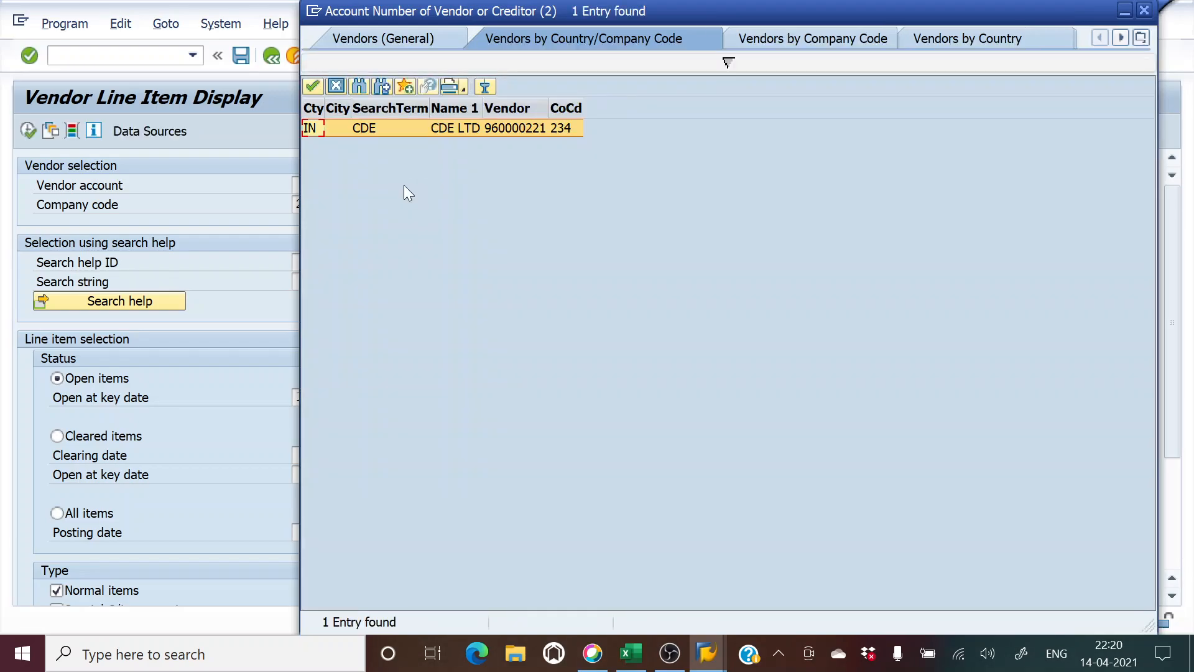
double_click(364, 131)
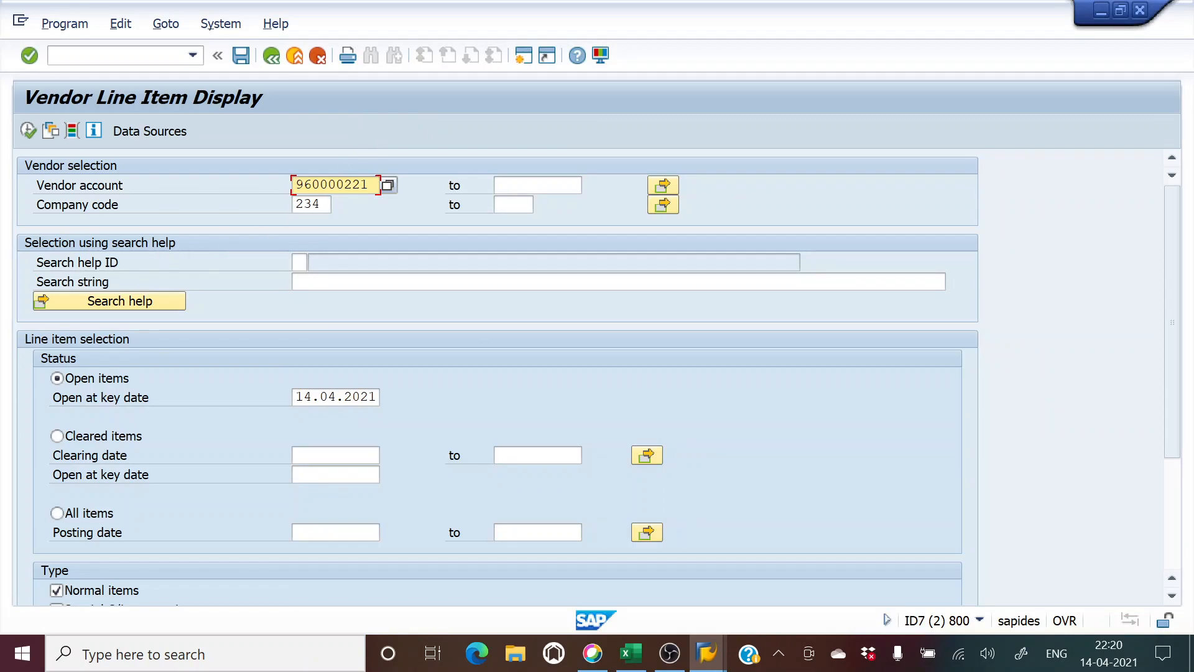
click(28, 130)
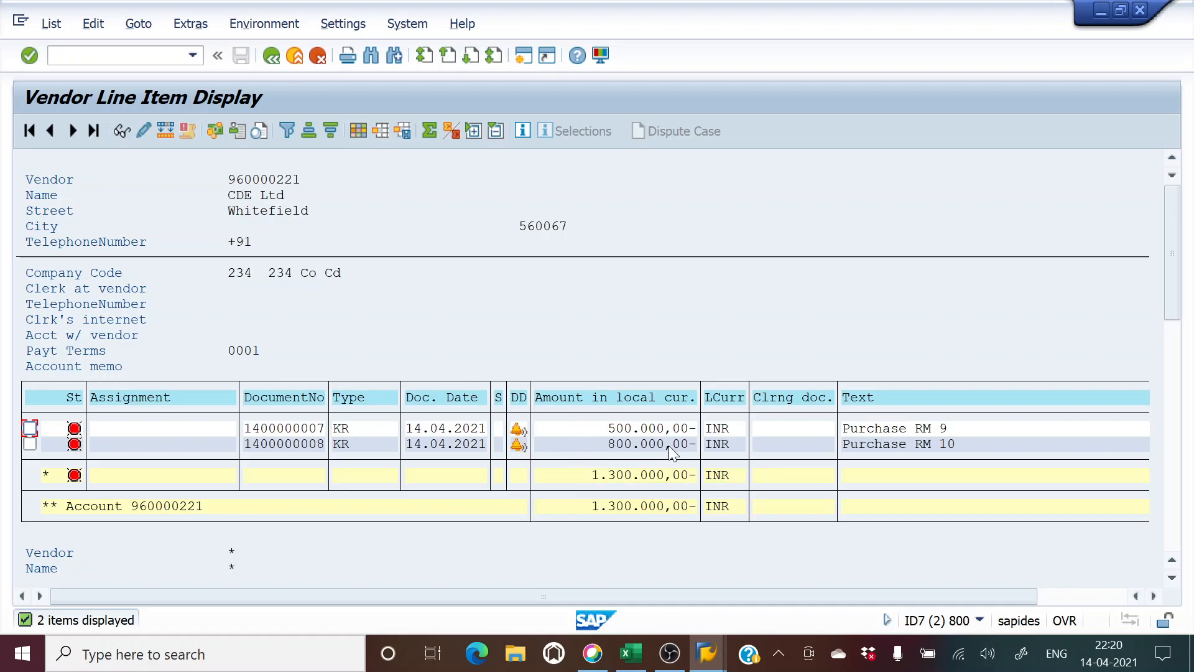
Step: Switch from CDE Ltd's open items list back to the F110 session window
key(alt+Tab)
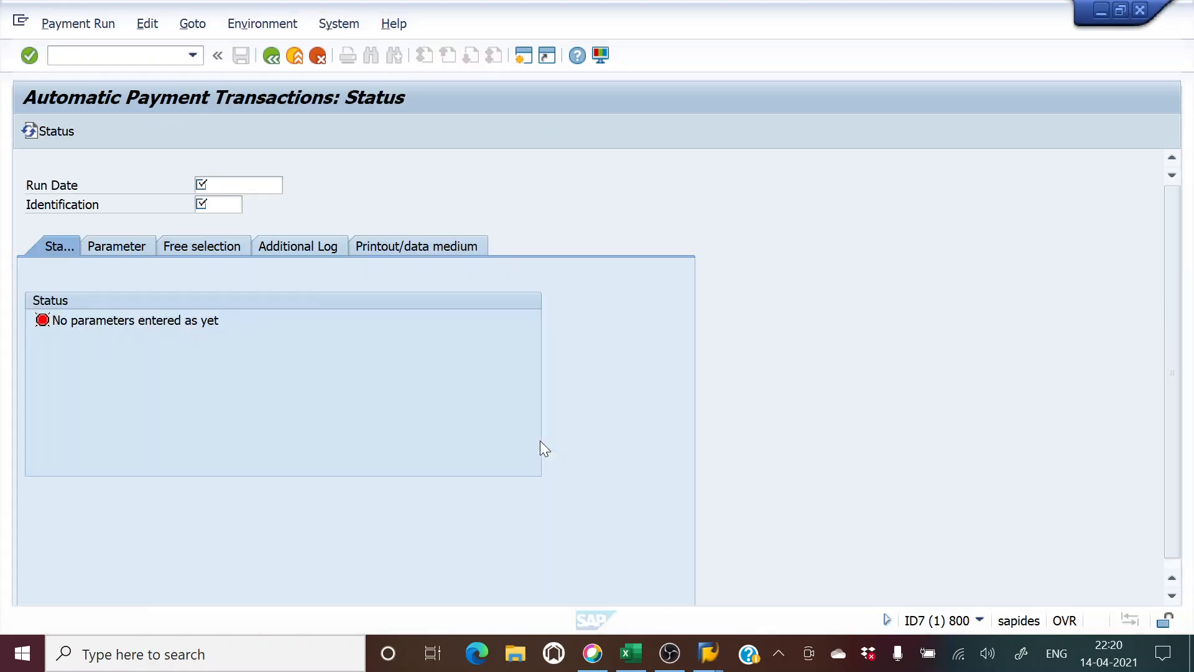
key(alt)
key(alt+Tab)
key(alt+Tab)
key(alt+Tab)
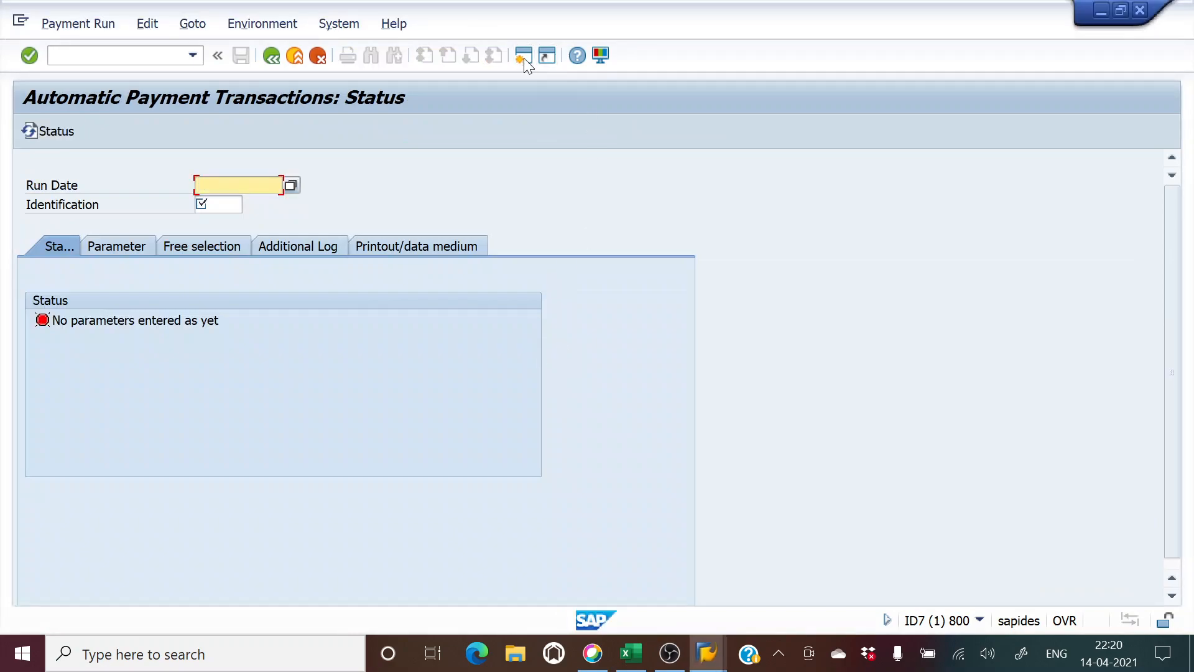
Step: In a new session, display the vendor in FK03 with company-code payment transaction data
click(524, 58)
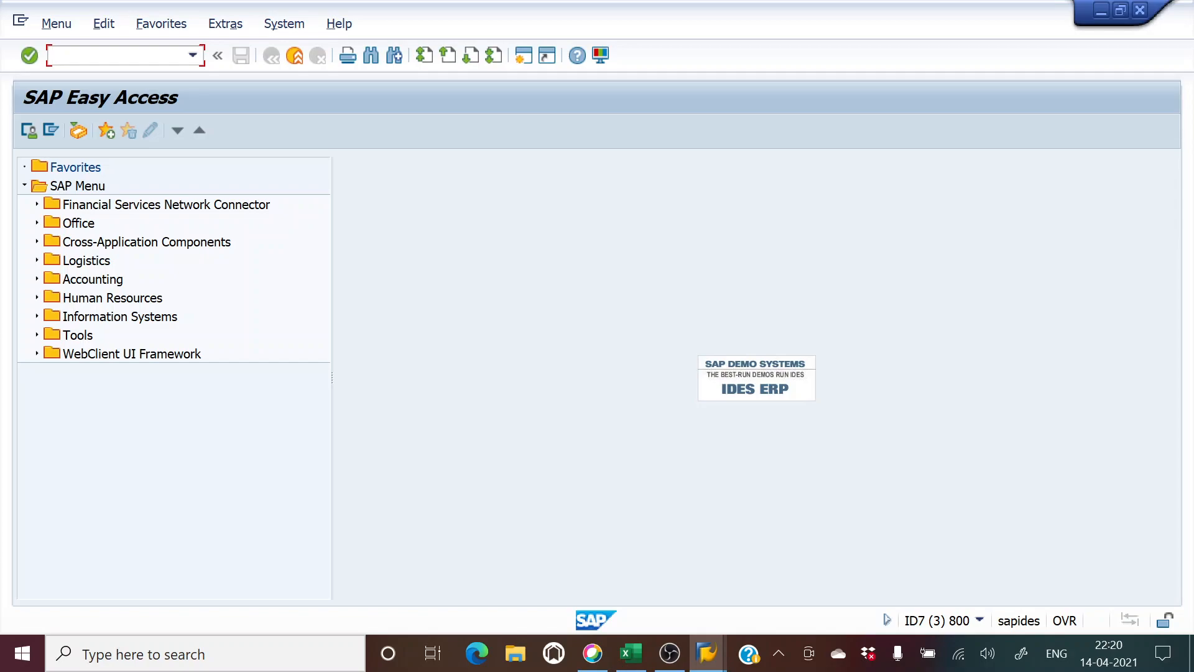
text(fk03)
key(Return)
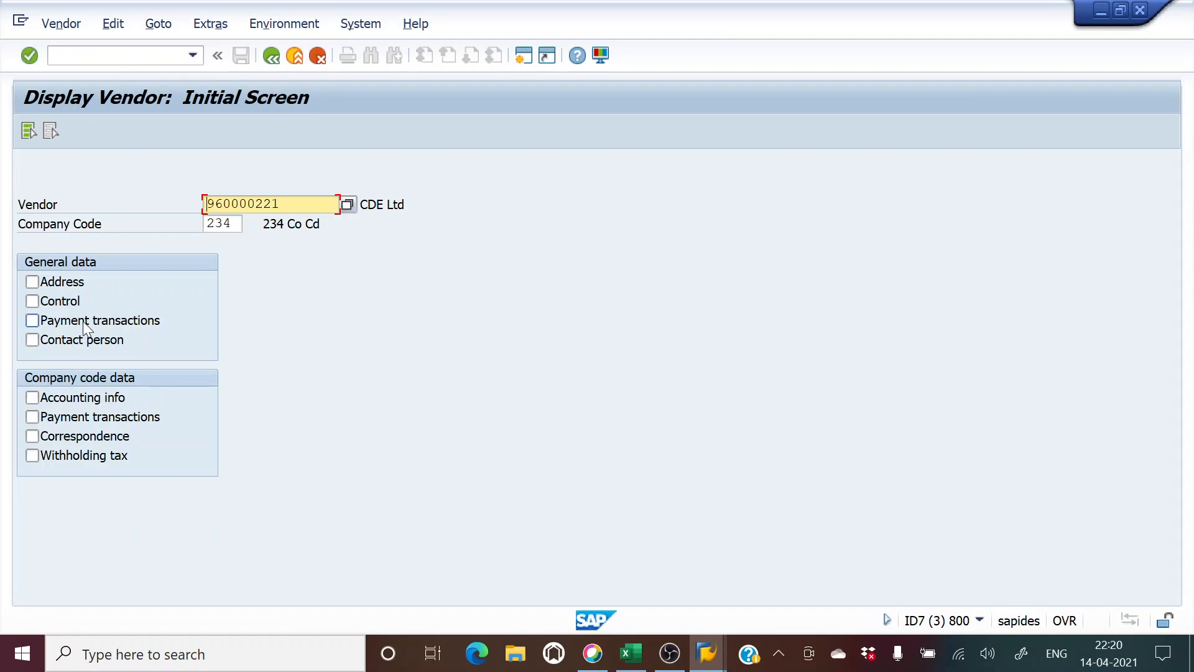
click(32, 417)
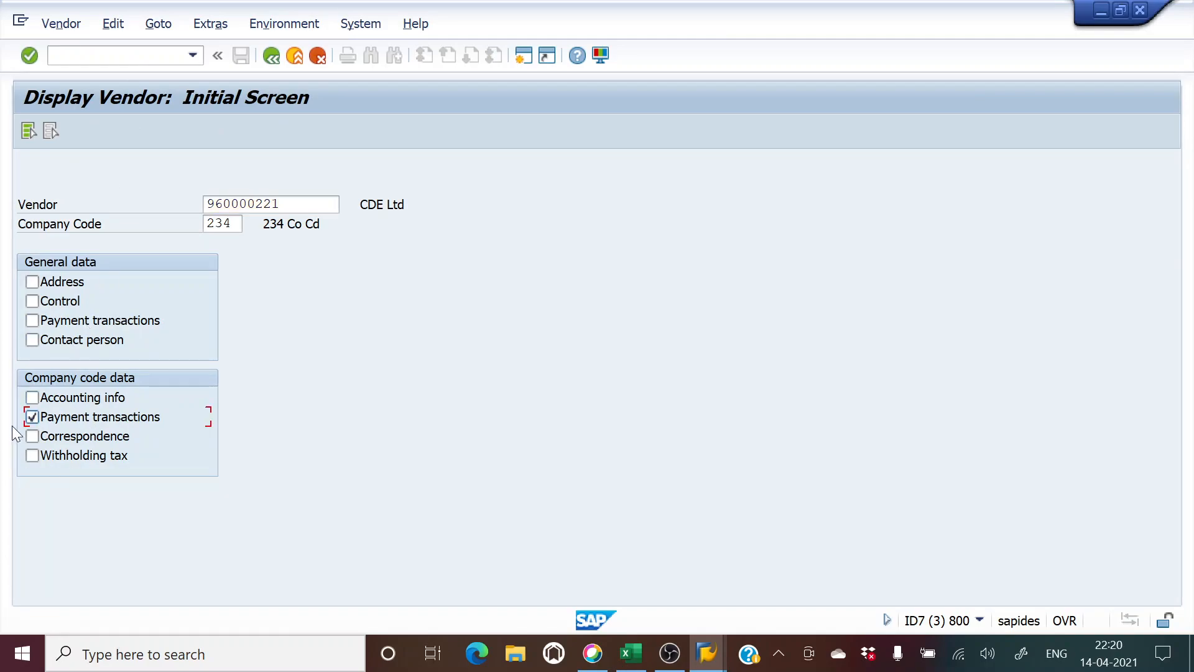
click(35, 56)
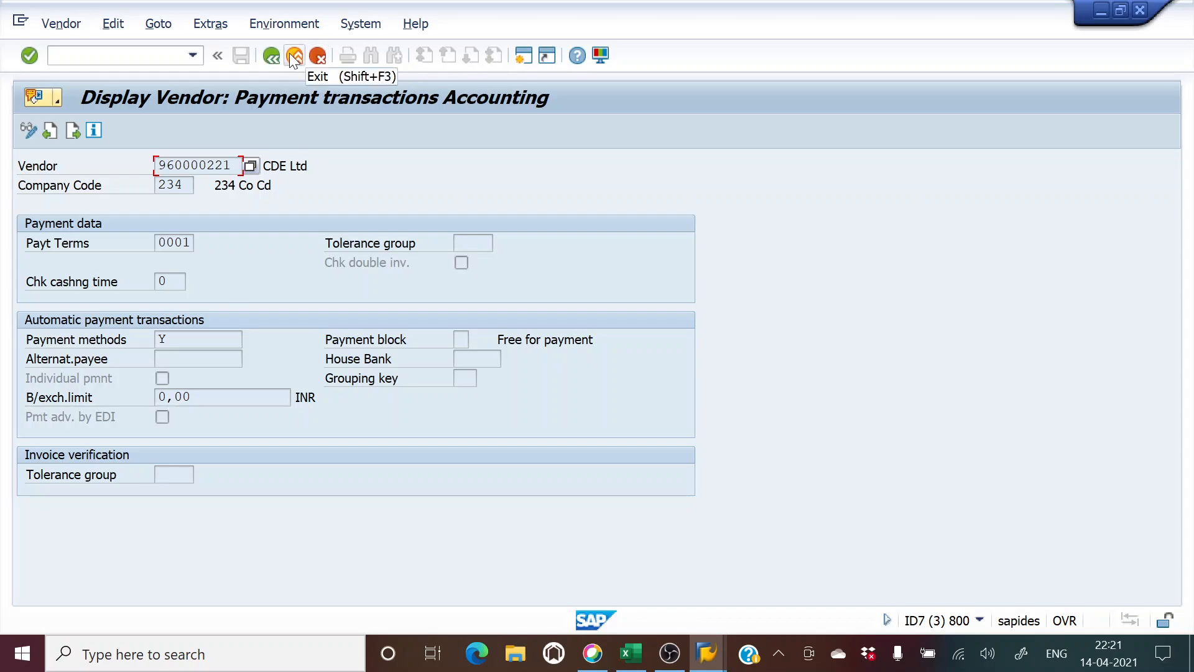
key(alt+Tab)
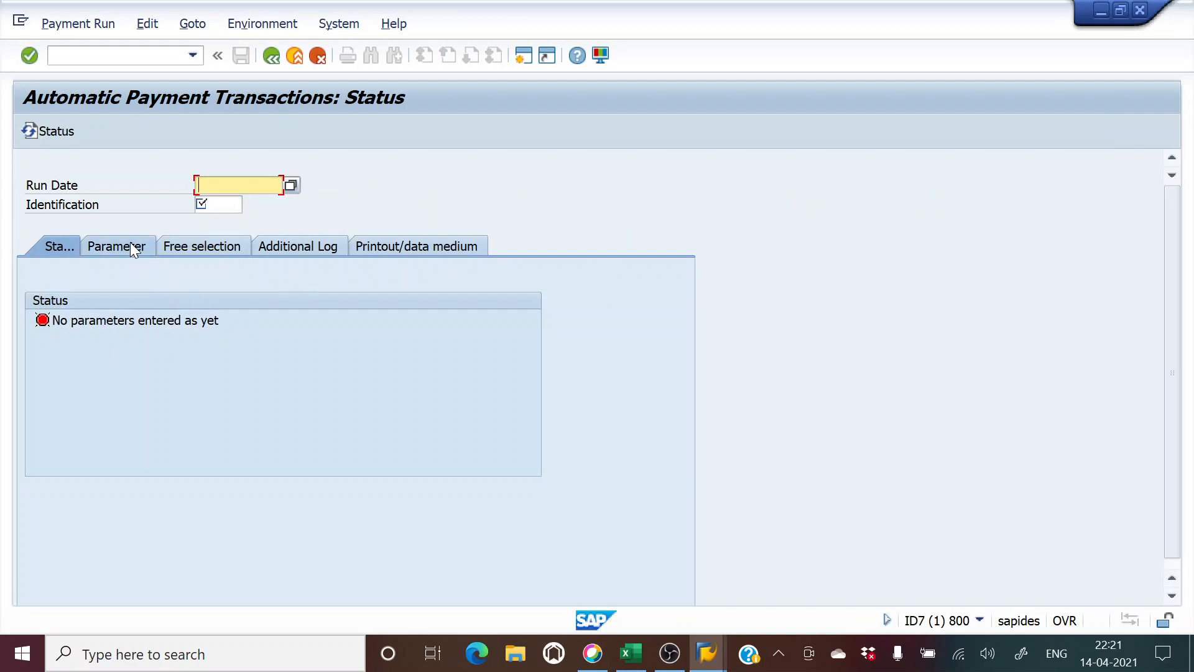
Step: View the existing payment runs list, close it, and enter run date 14042021
click(113, 247)
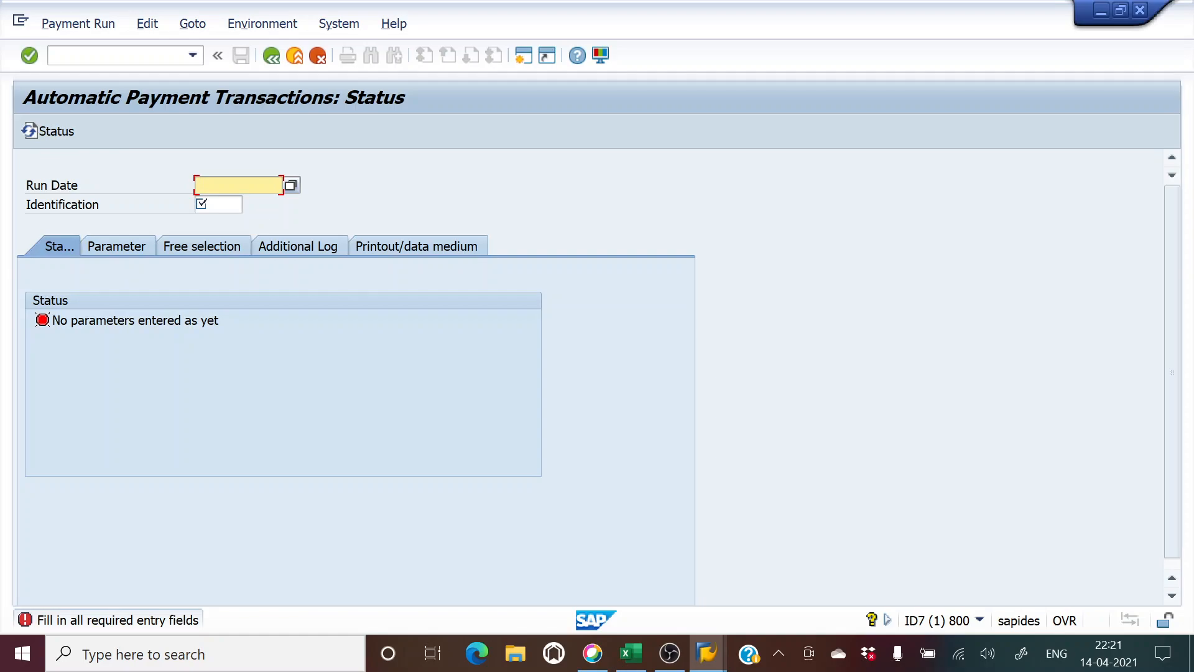
click(290, 184)
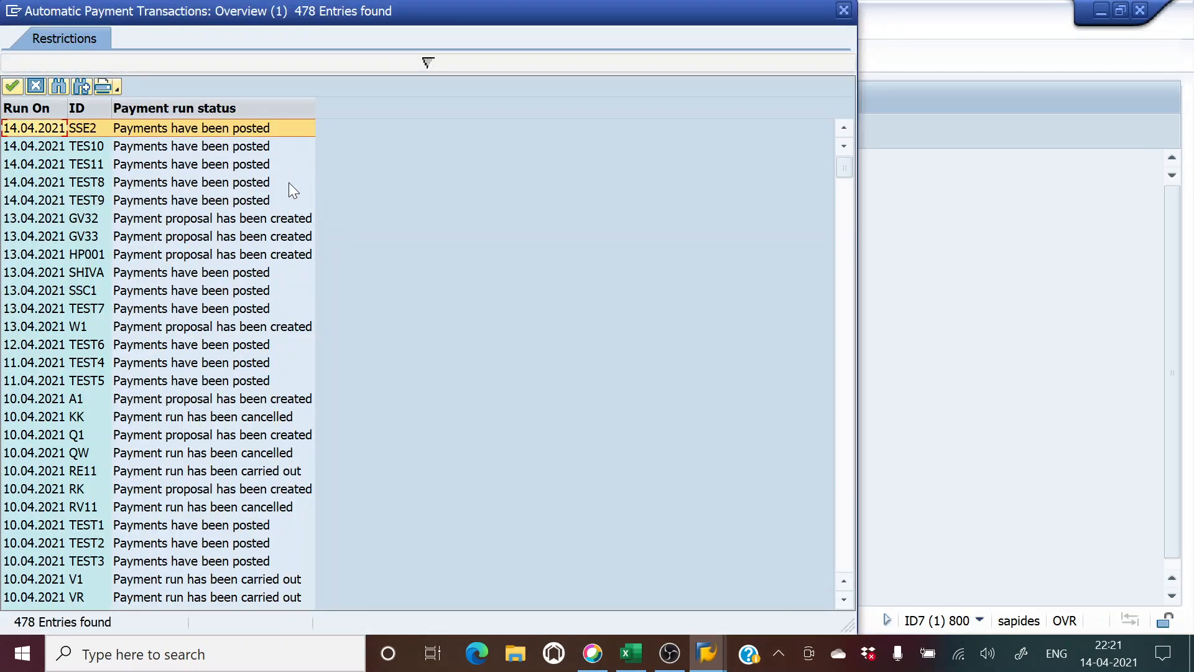
key(Escape)
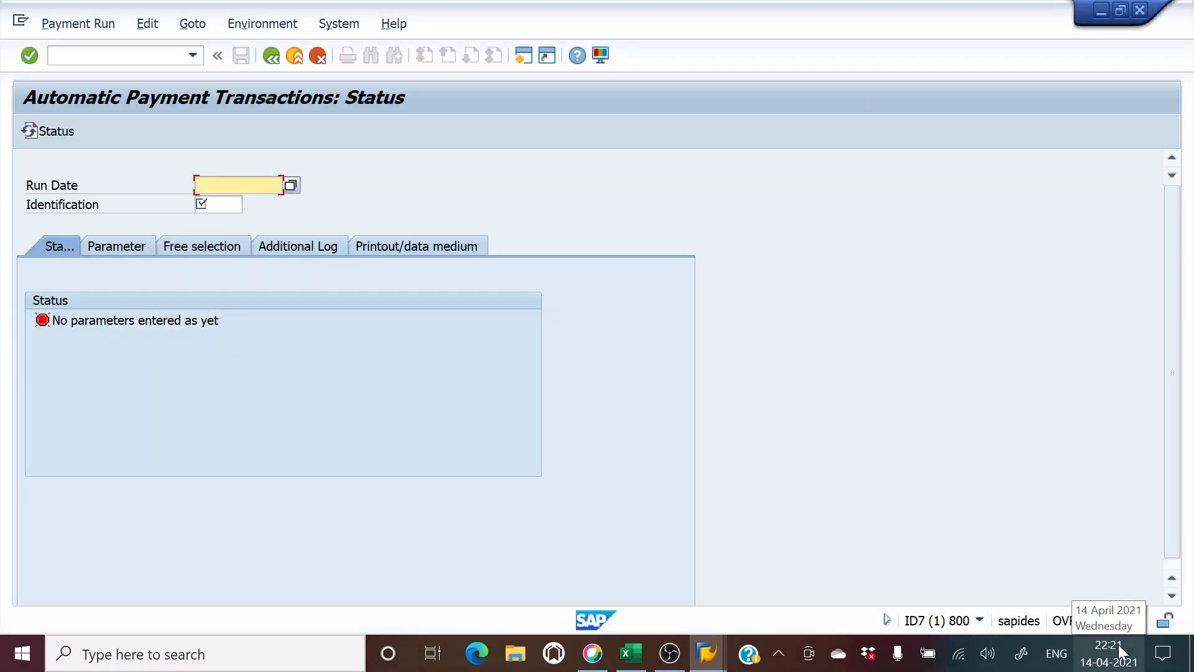
text(1404)
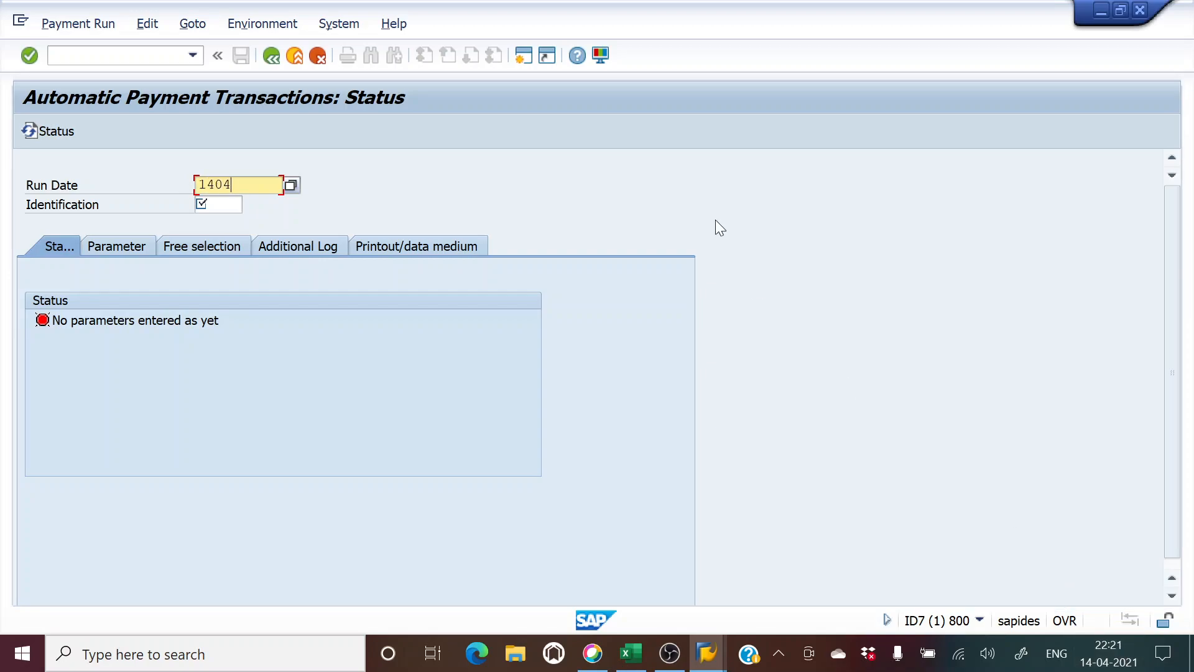
text(2021)
click(200, 204)
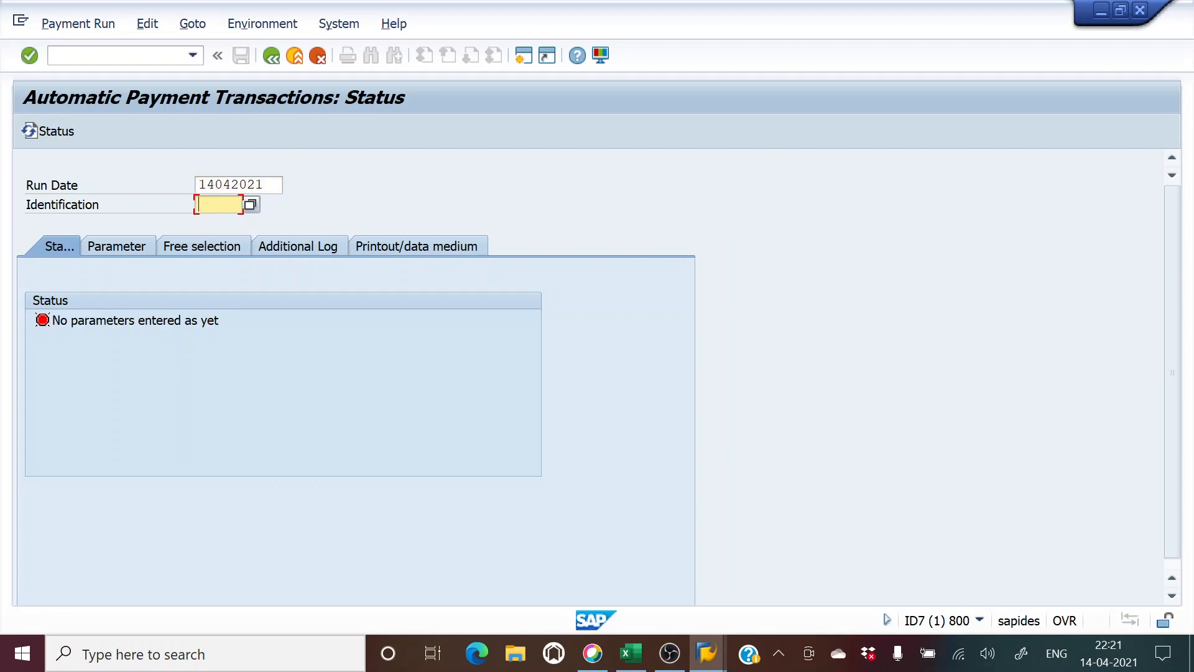
Step: Enter identification 234A and, on the Parameter tab, company code 234
text(234a)
click(116, 246)
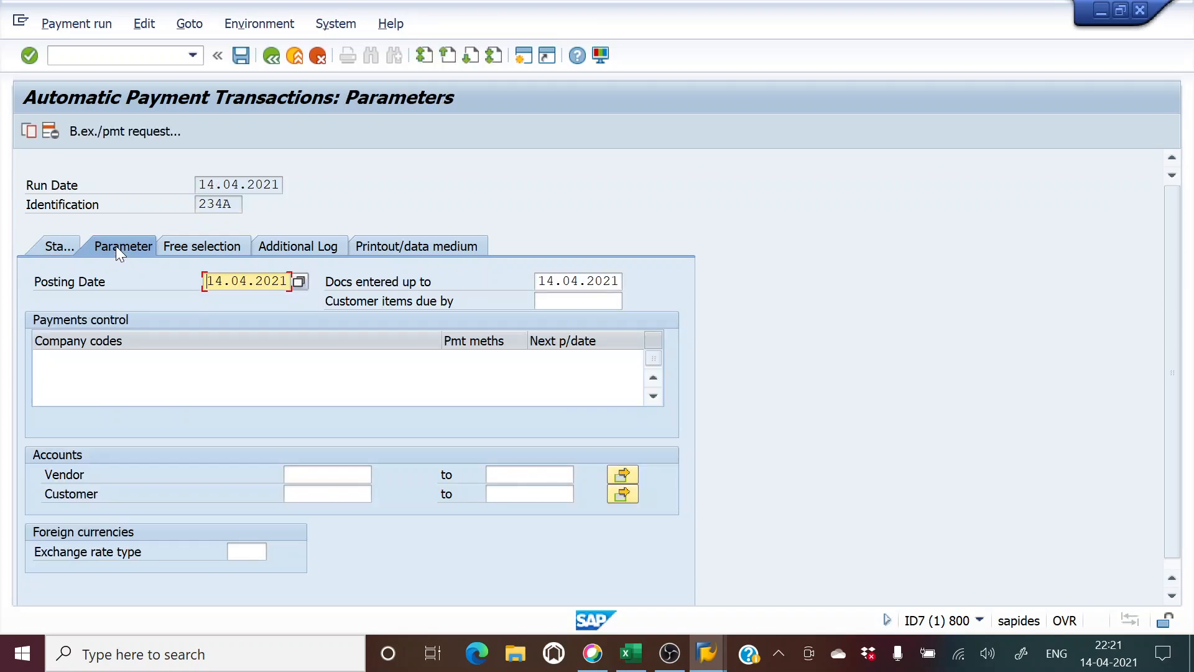
click(91, 358)
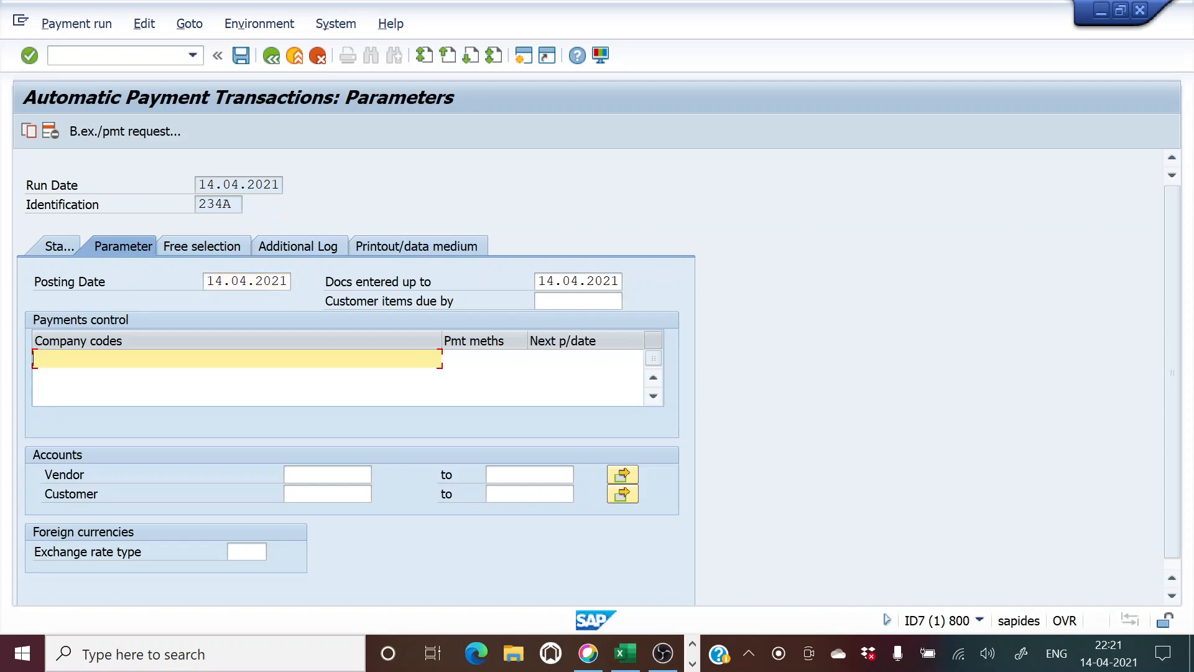
text(234)
key(Tab)
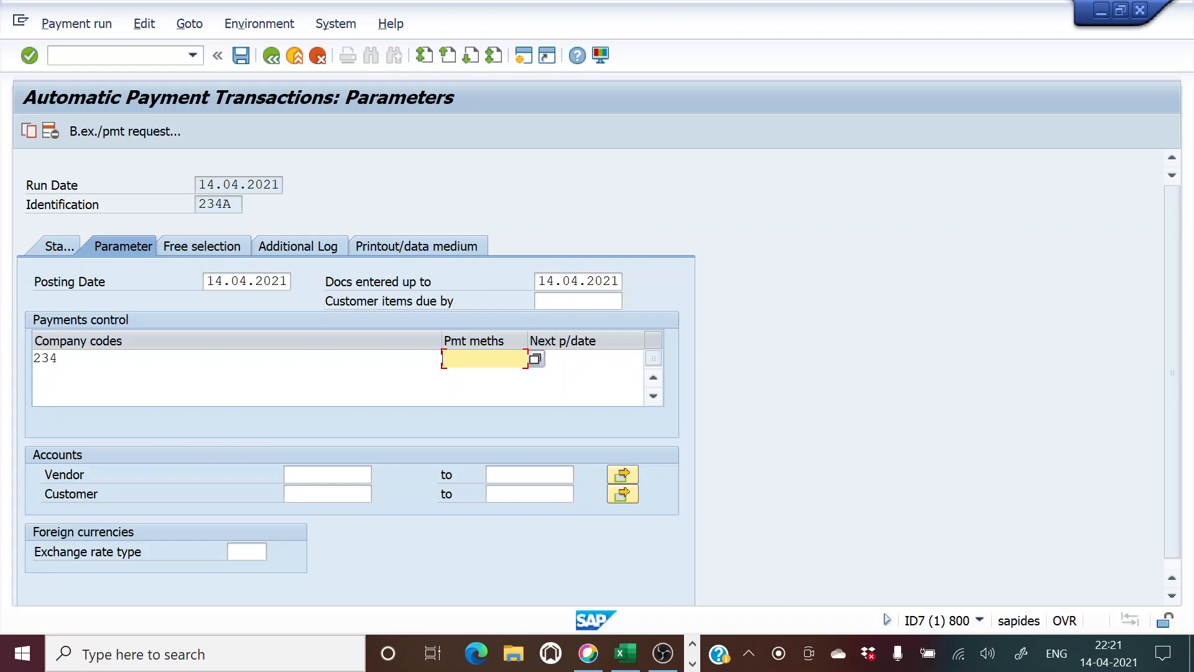
Step: Browse the payment method list to locate Y, Cheque Transfer of 234
click(535, 359)
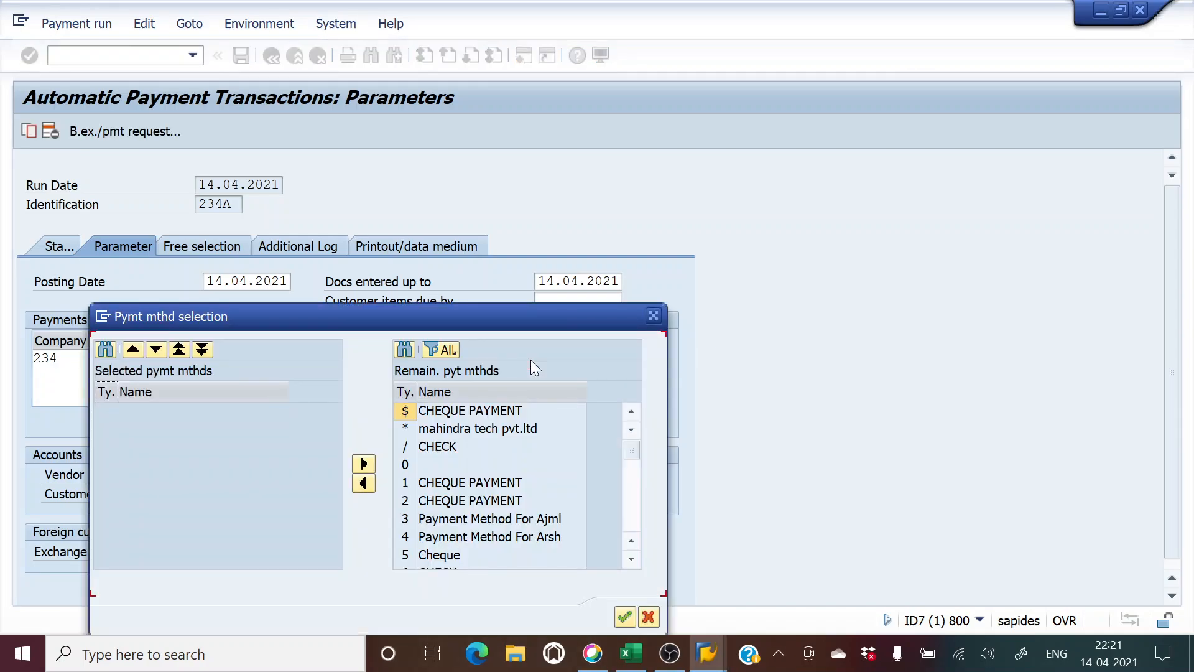
scroll(484, 489, down, 6)
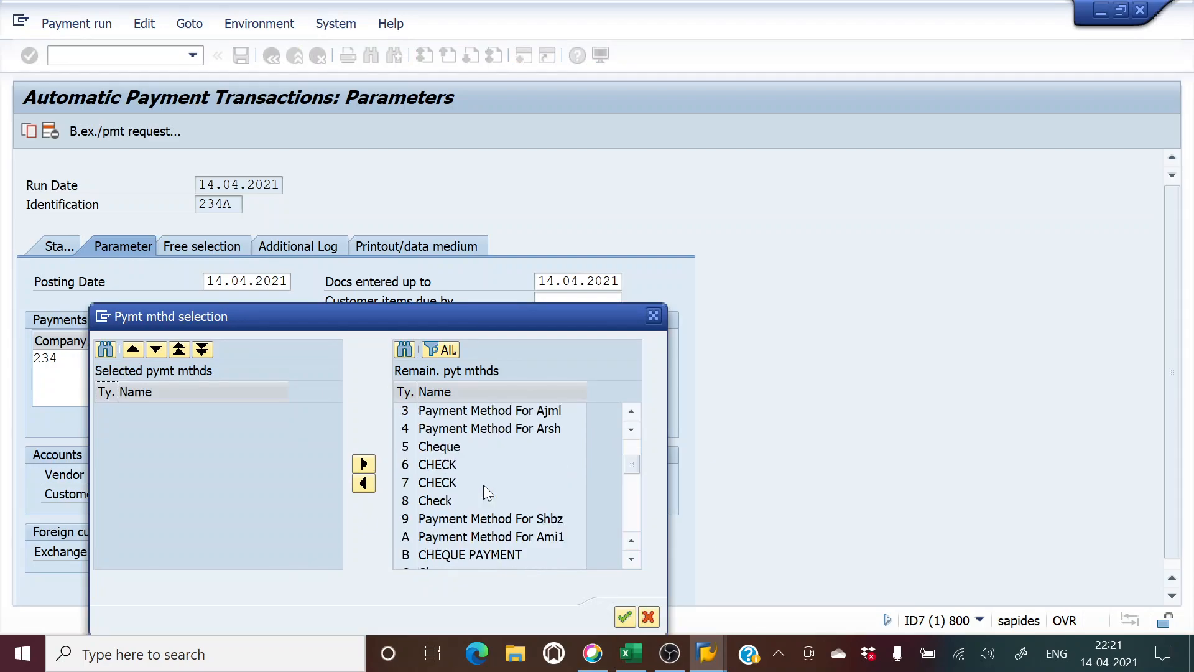
scroll(484, 489, down, 4)
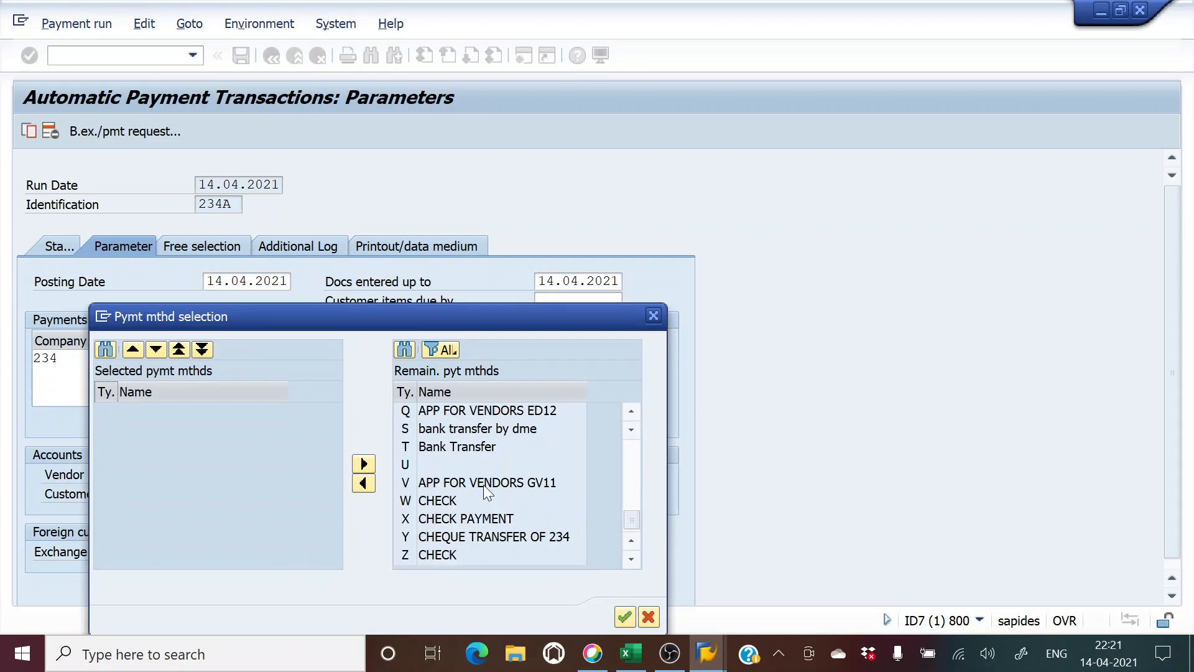
click(441, 537)
click(364, 484)
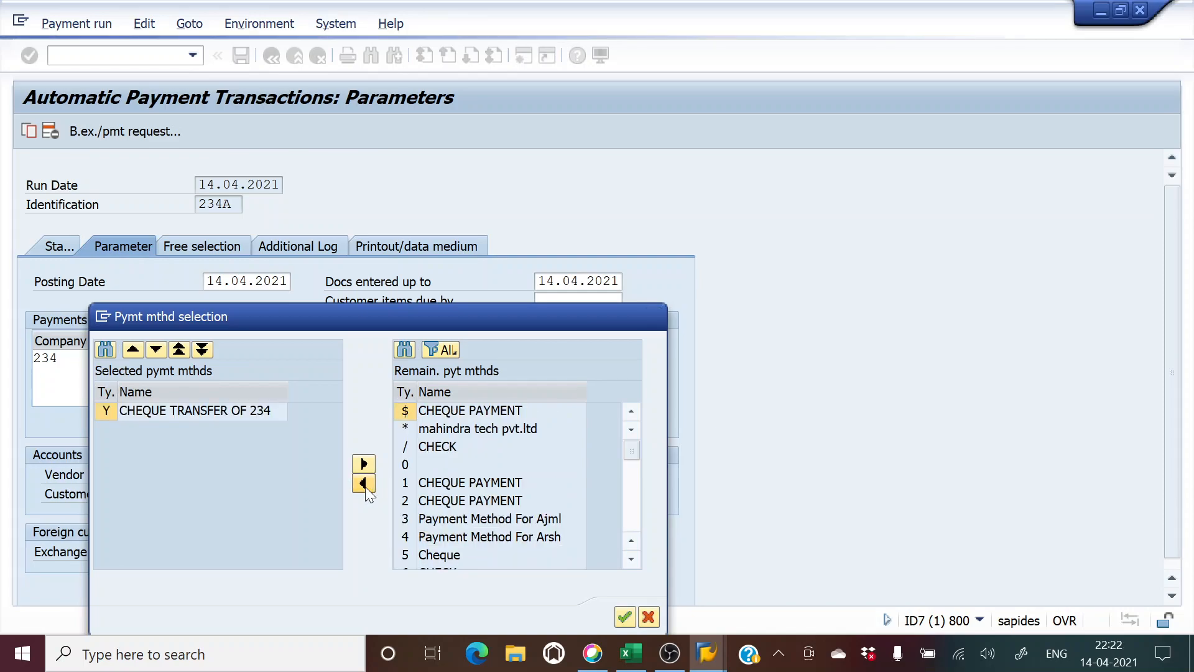
click(653, 318)
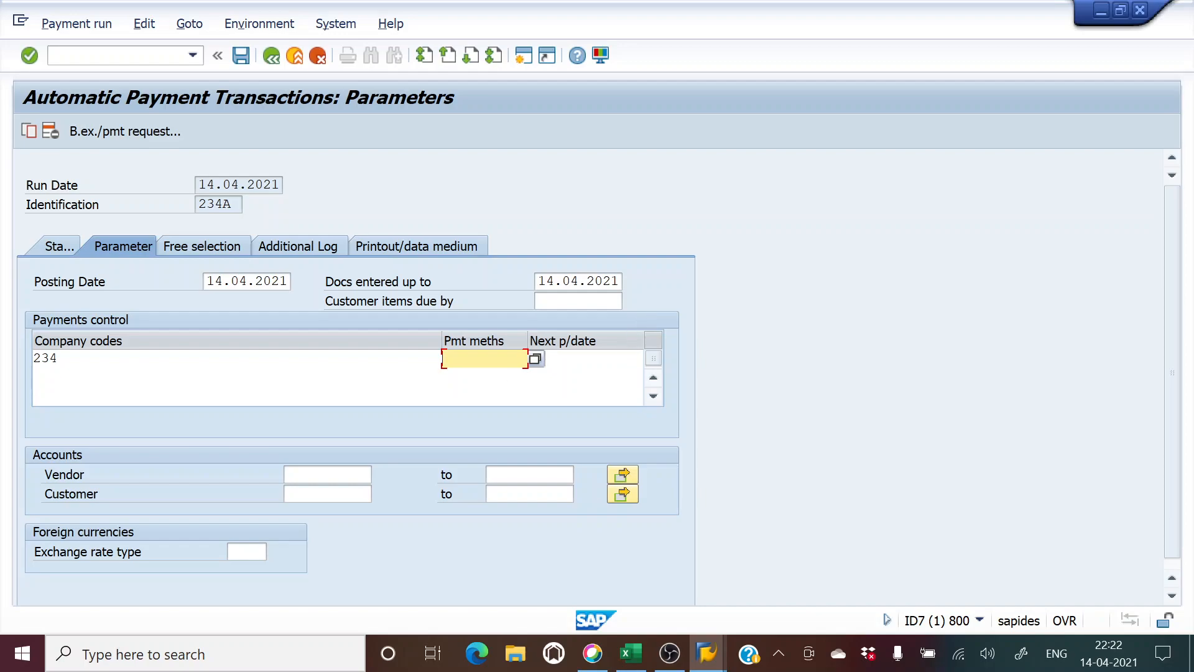
click(535, 358)
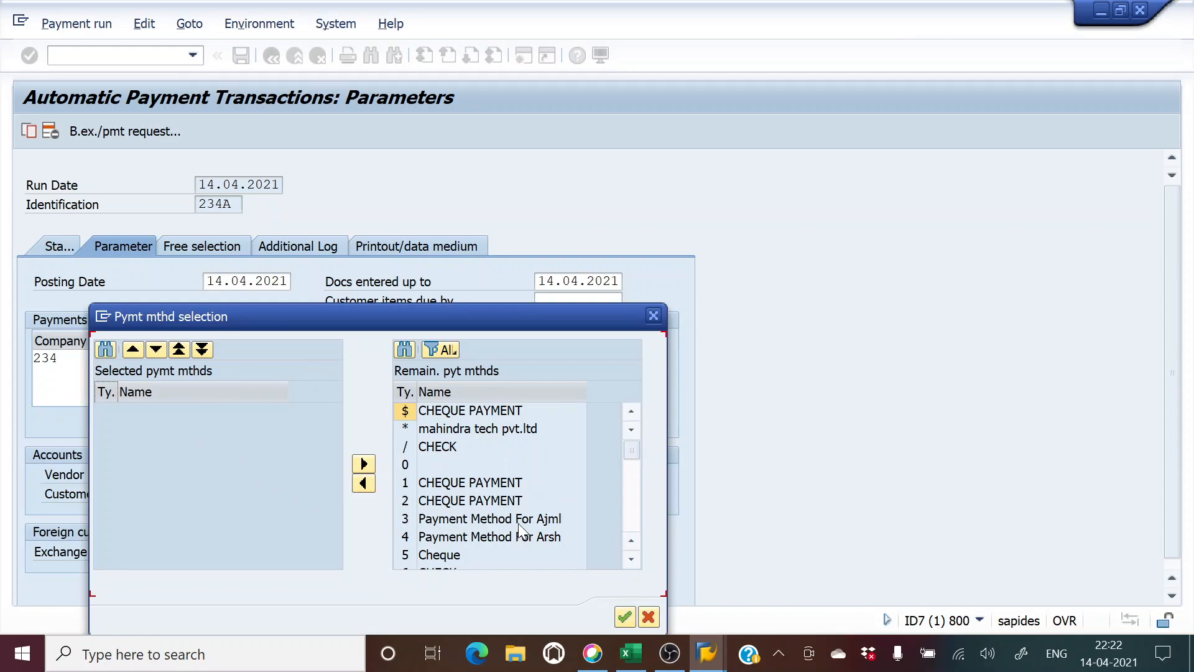
scroll(518, 524, down, 8)
scroll(506, 524, down, 3)
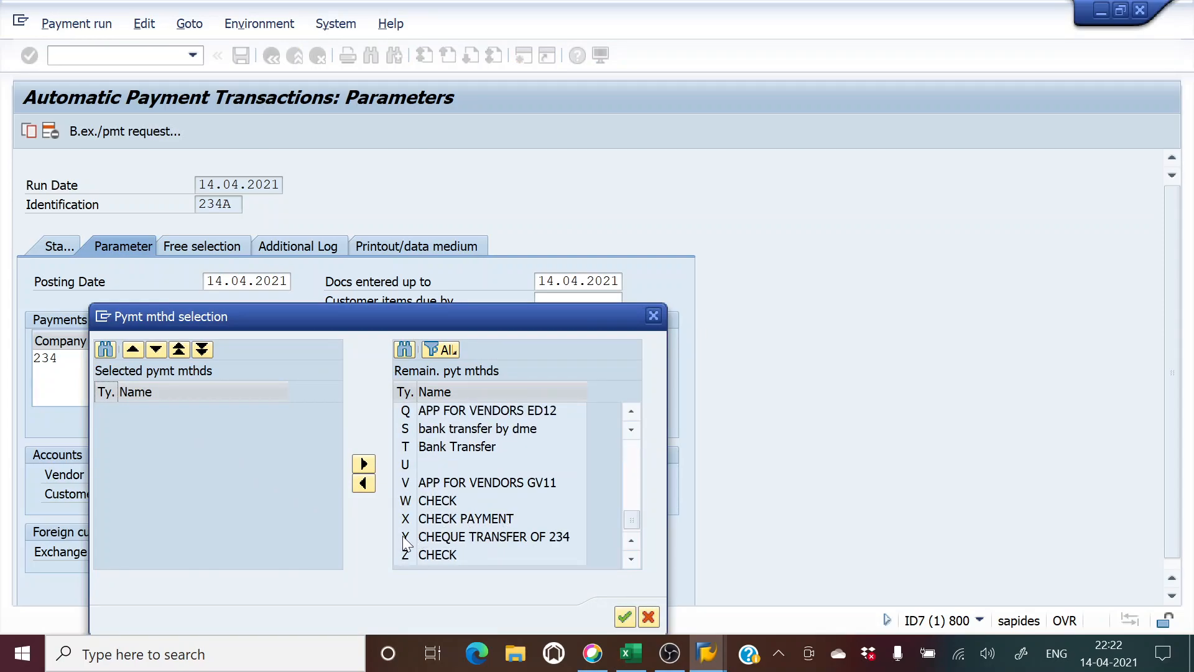
click(398, 534)
click(364, 485)
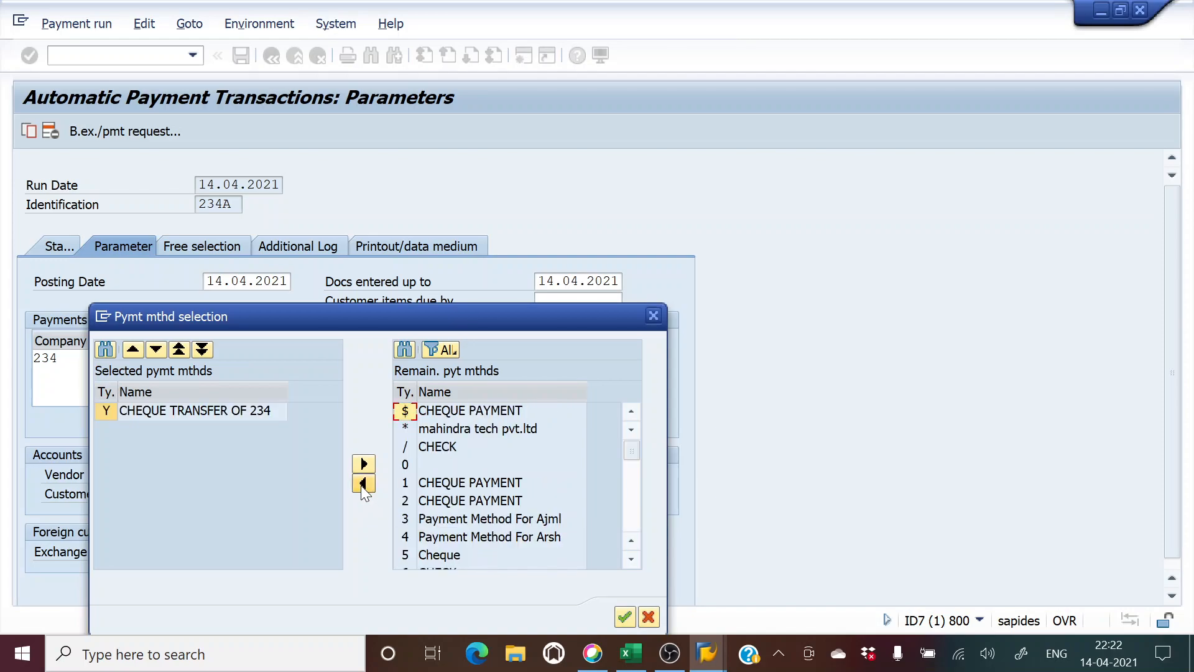
click(205, 411)
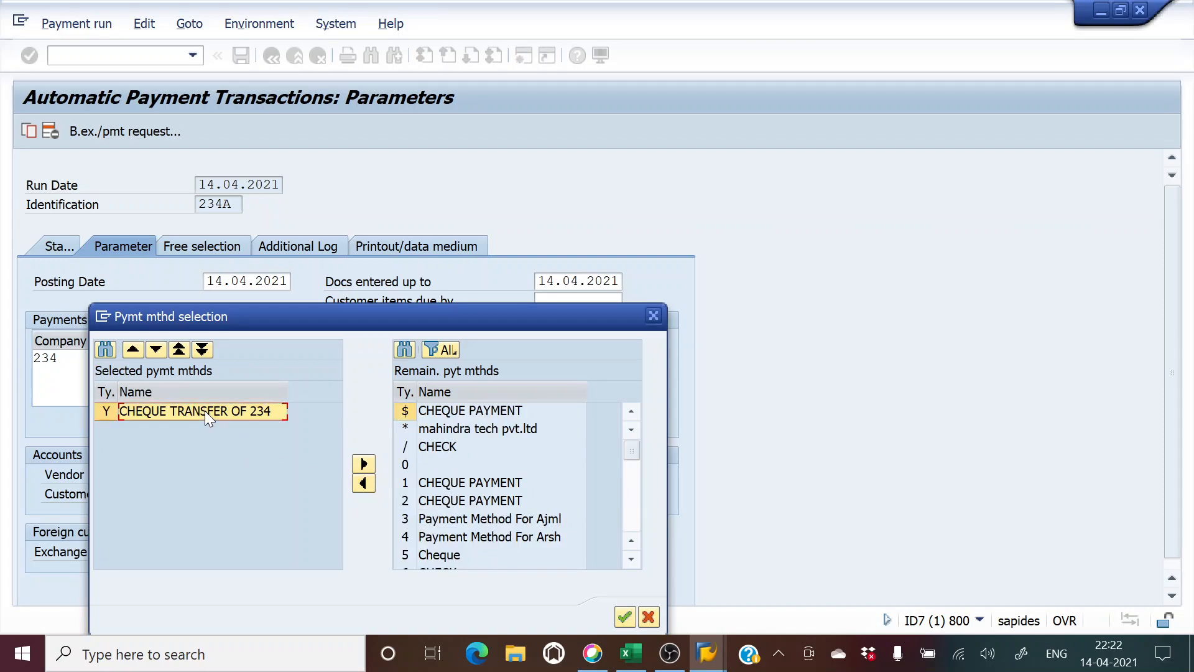
click(105, 412)
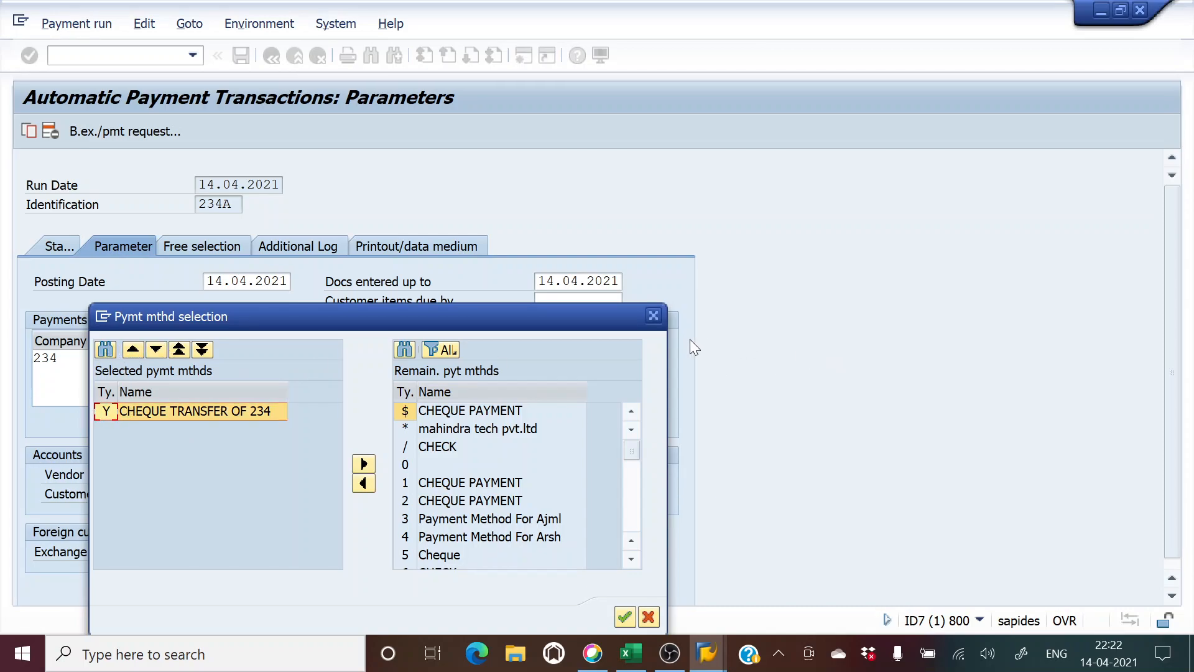
click(653, 316)
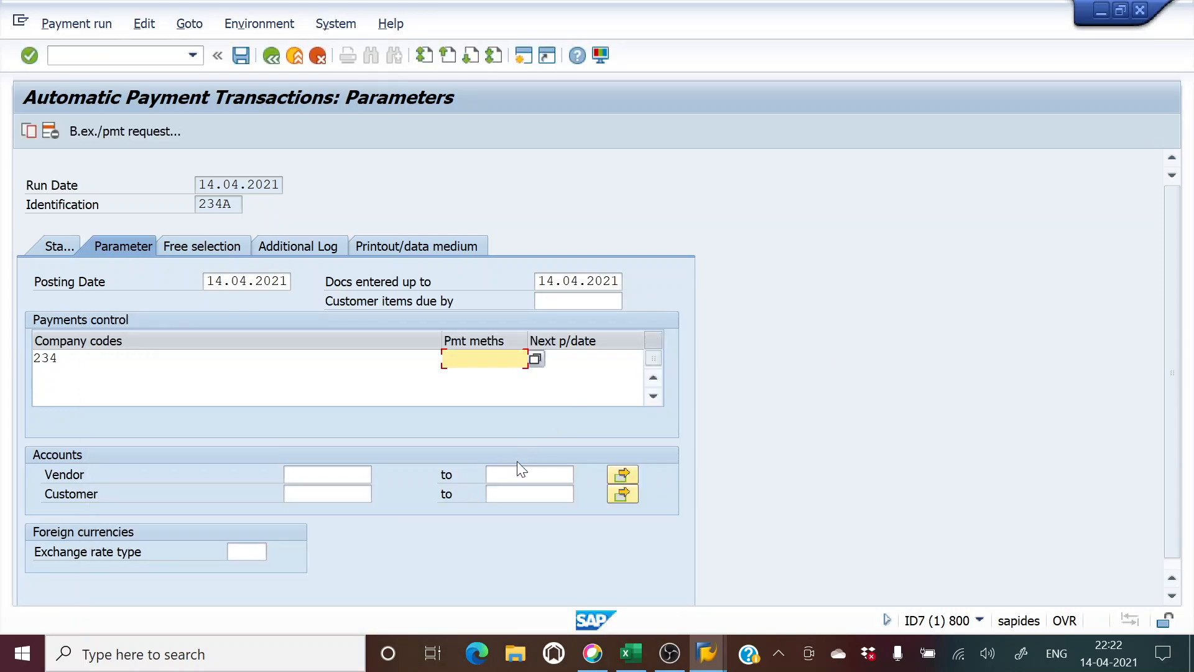
Step: Enter payment method Y for company code 234 in the run parameters
click(535, 359)
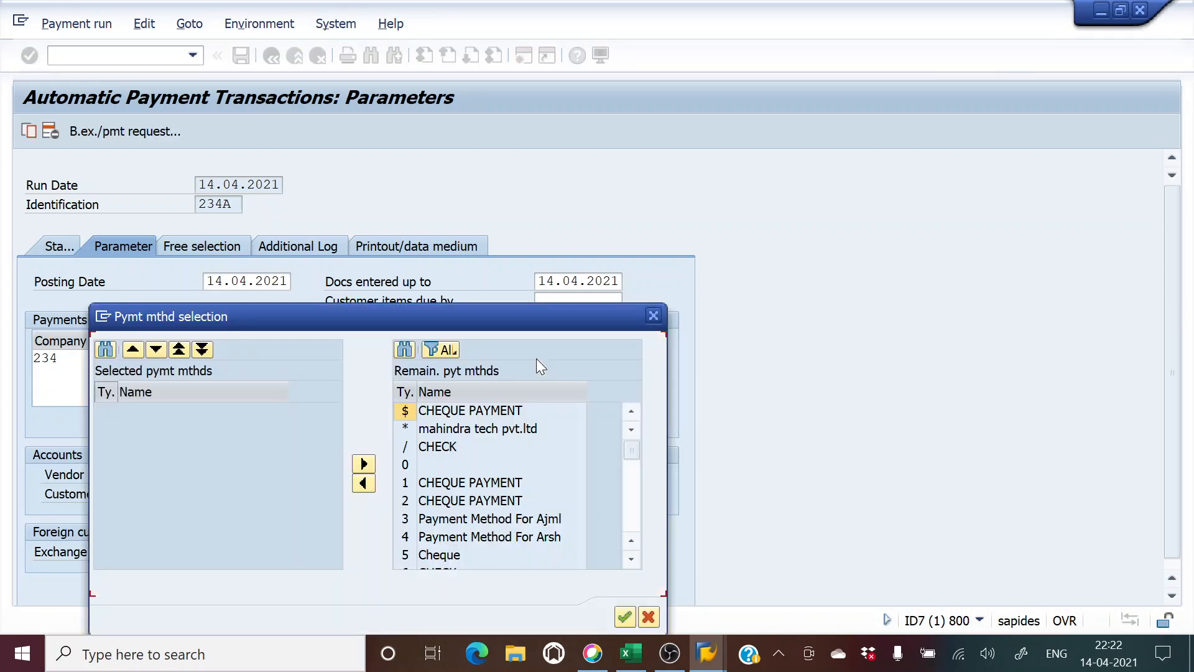
scroll(525, 417, down, 8)
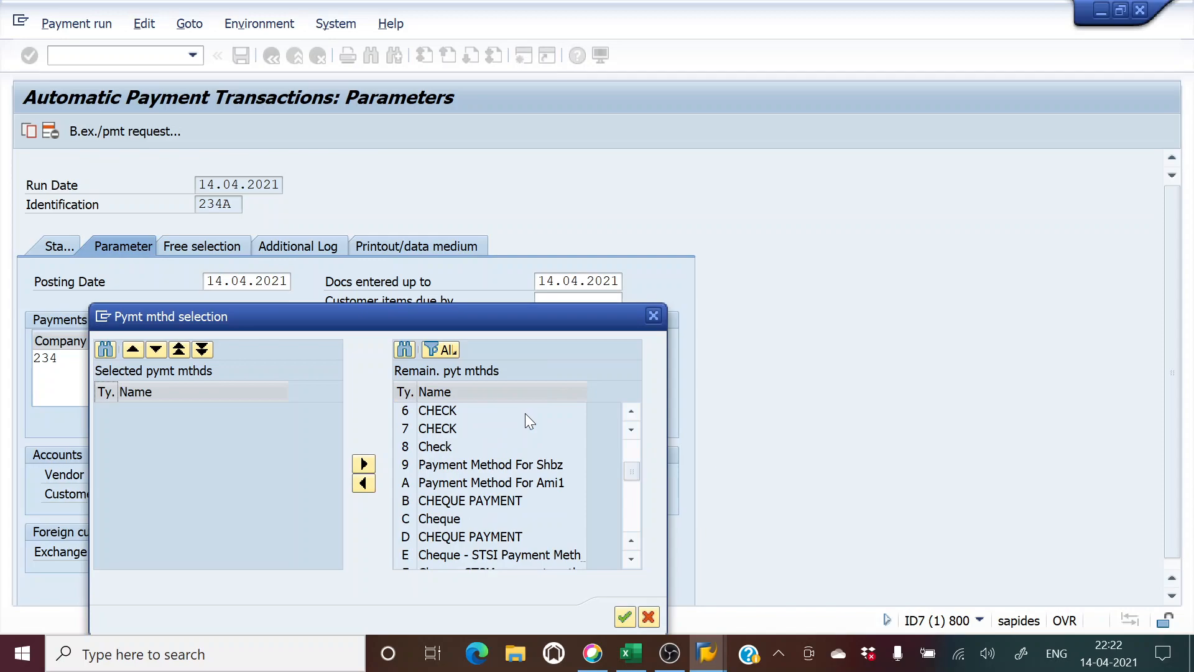
click(481, 537)
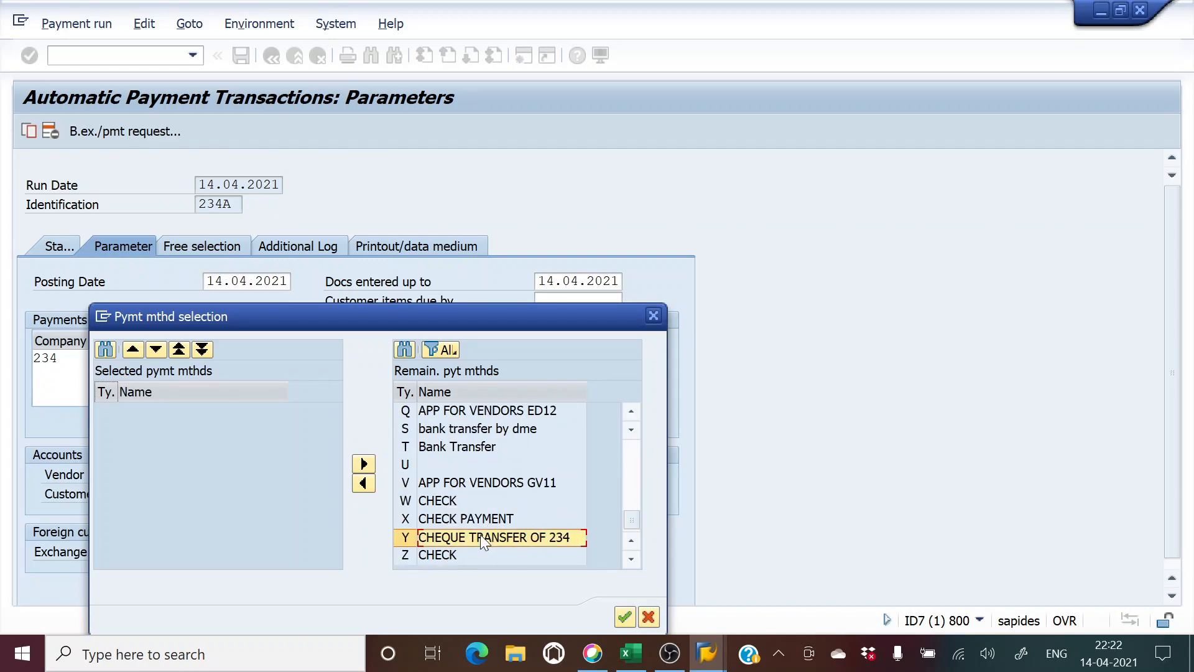
click(625, 617)
text(Y)
key(Tab)
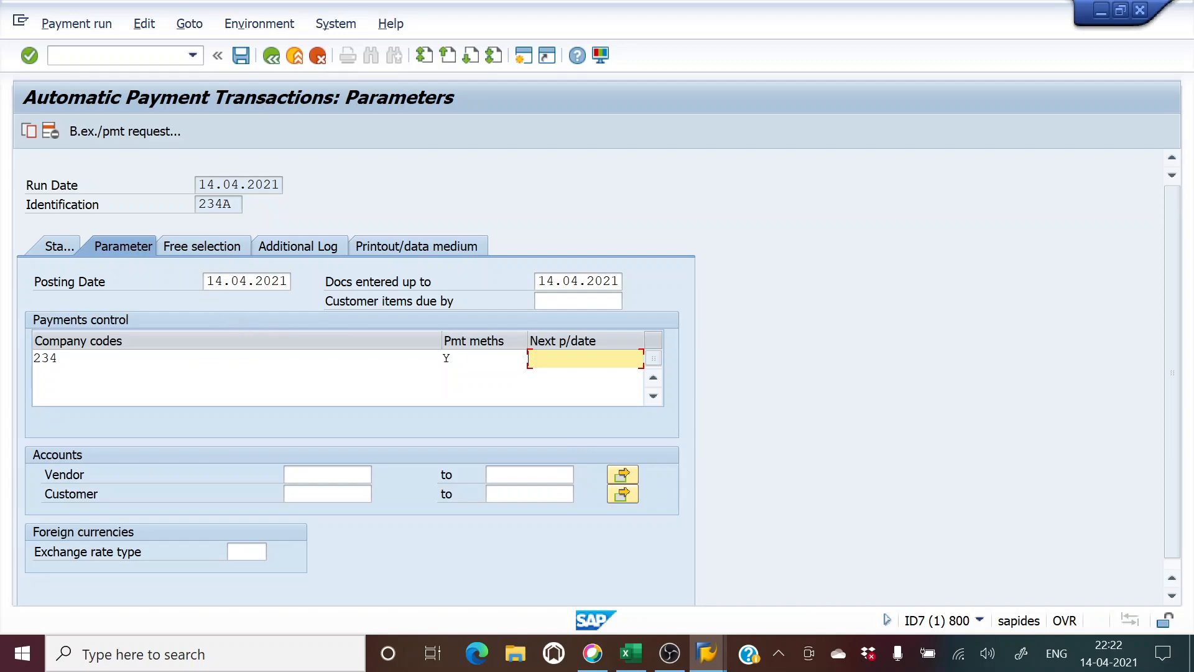
Step: Set the next payment date to 15.04.2021 by copying and editing the posting date
drag(206, 281, 339, 282)
key(ctrl+c)
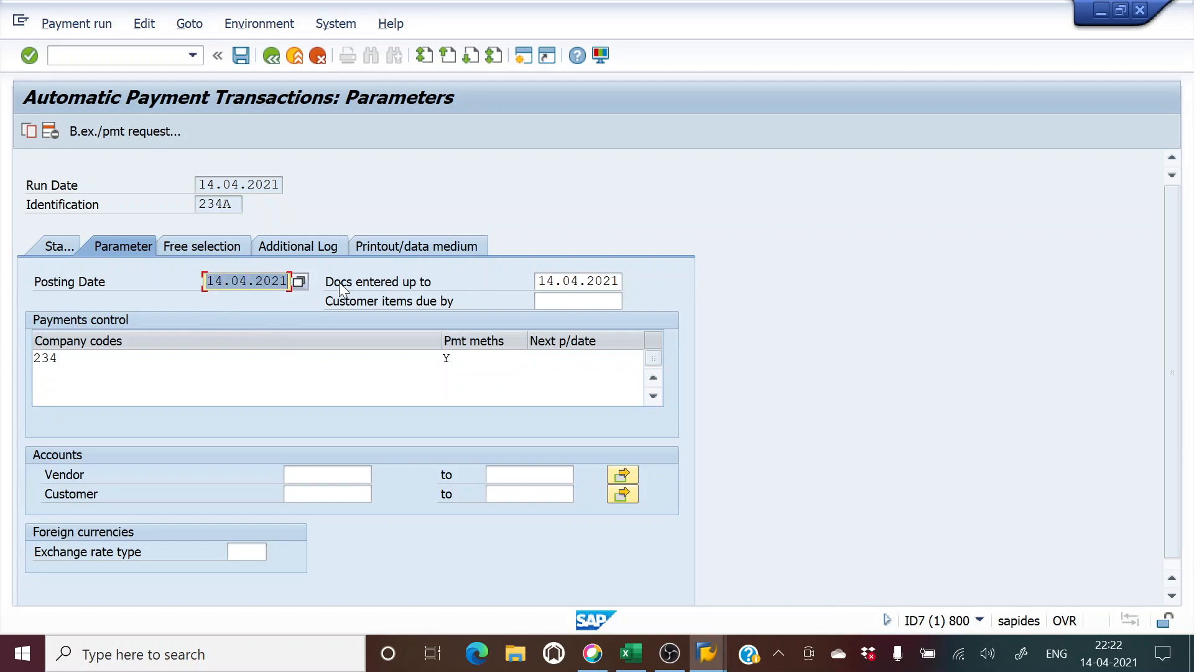
click(339, 282)
click(585, 359)
key(ctrl+v)
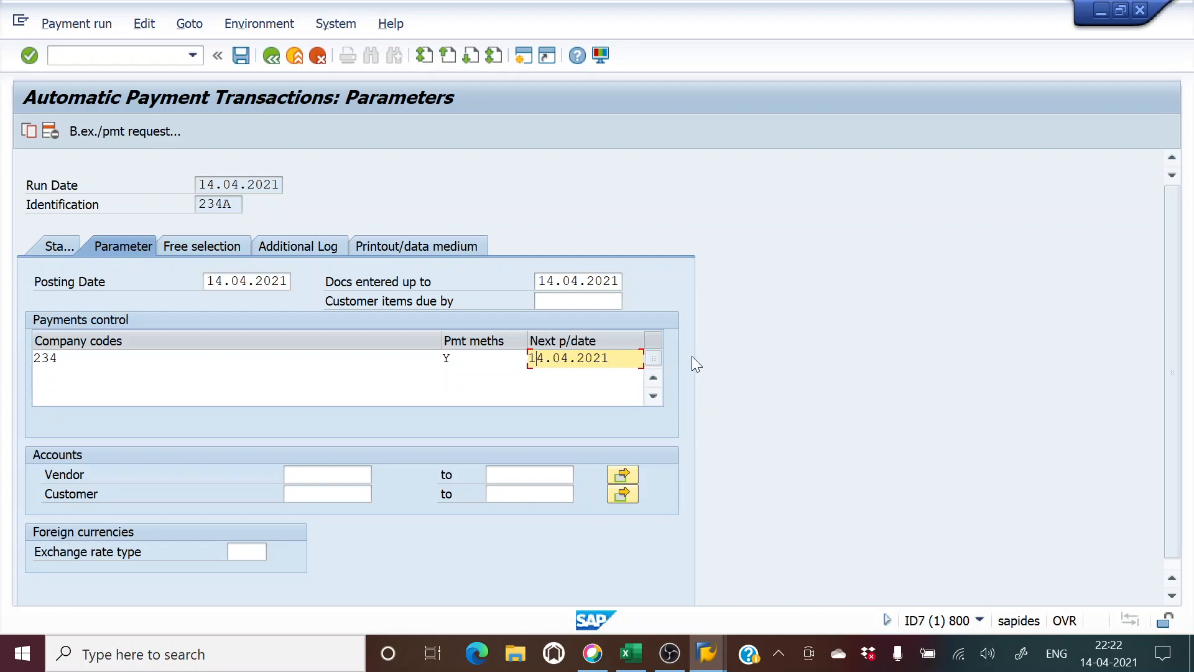
text(5)
Step: On the Additional Log, enable logging of payment method selection in all cases
click(269, 244)
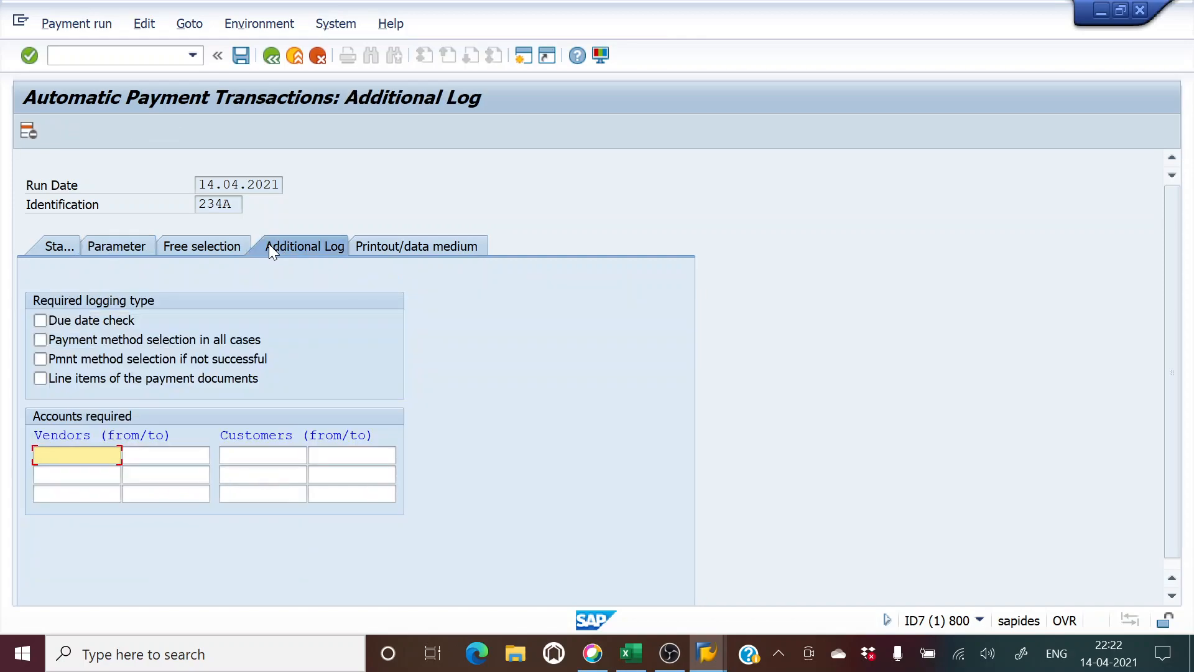
click(40, 340)
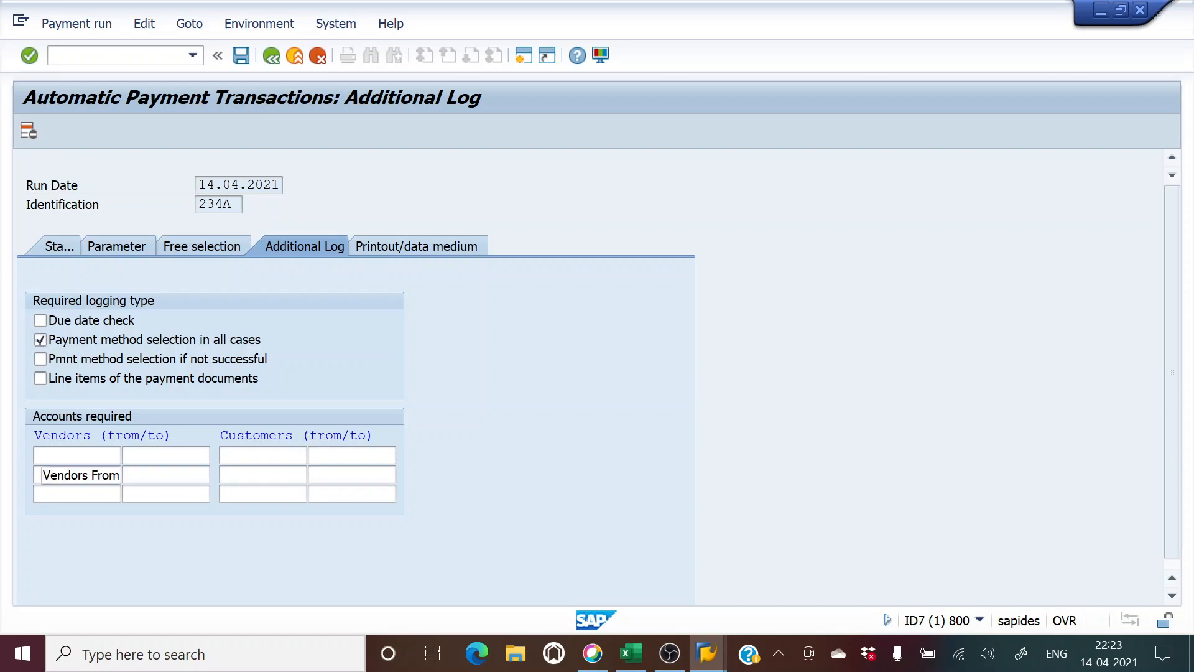
click(76, 455)
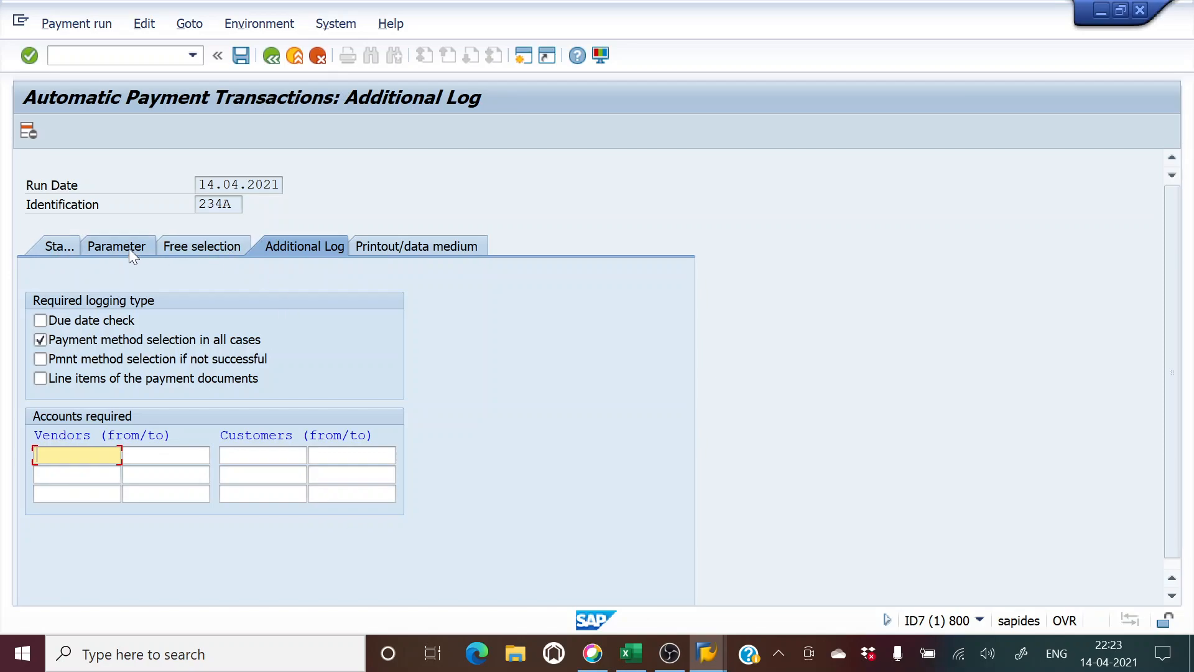
key(alt+Tab)
key(alt+Tab)
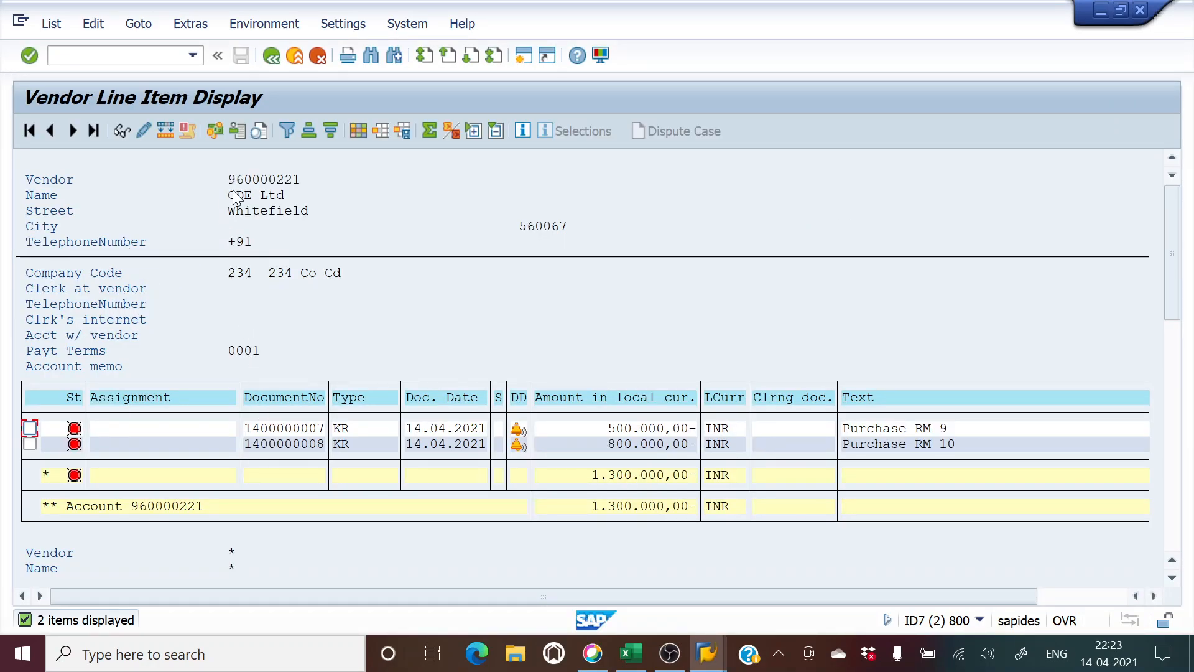
Step: Copy CDE Ltd's vendor number 960000221 from FBL1N into the Additional Log's first Vendors field
click(247, 179)
double_click(247, 179)
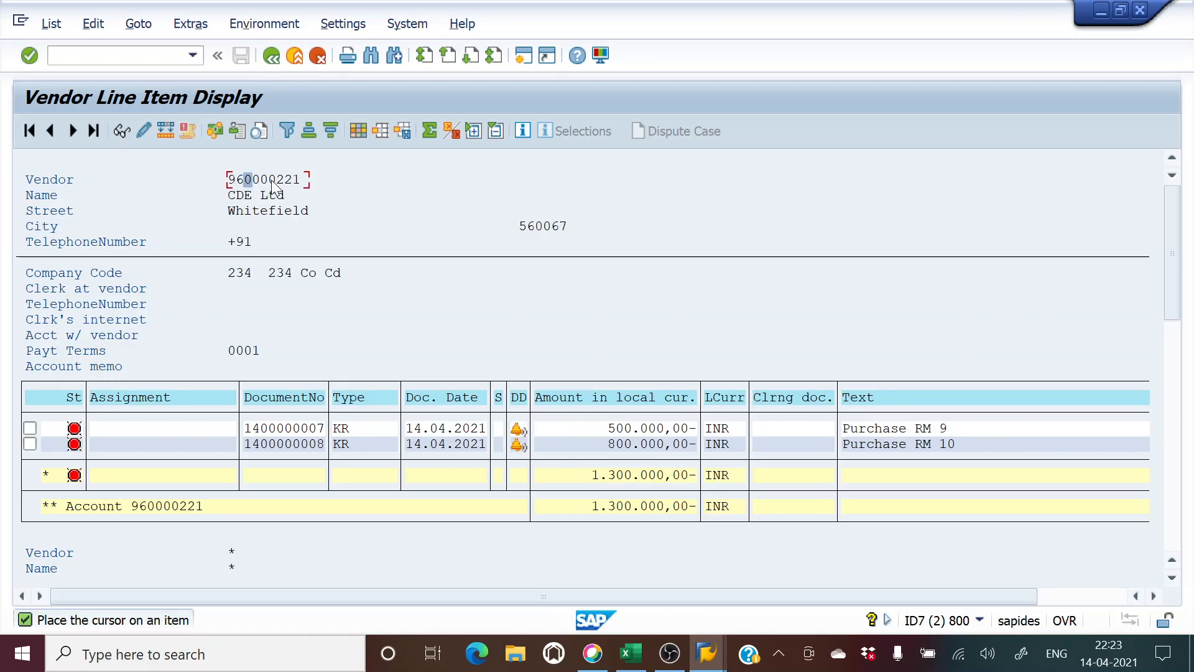
click(276, 60)
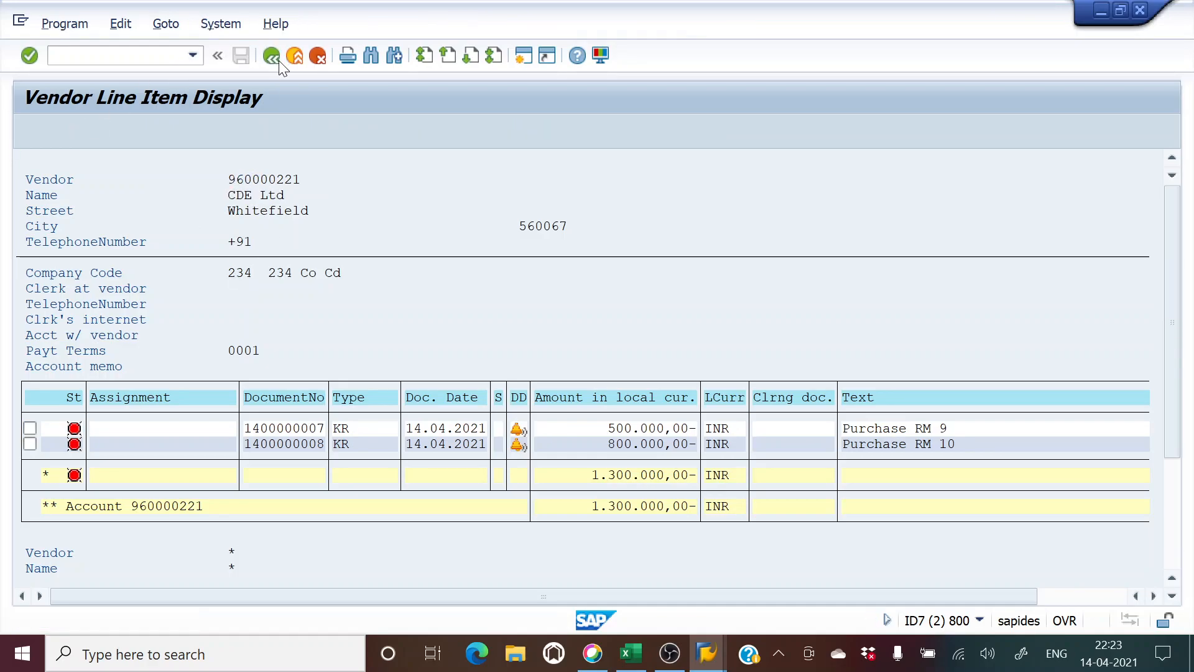
drag(295, 185, 369, 185)
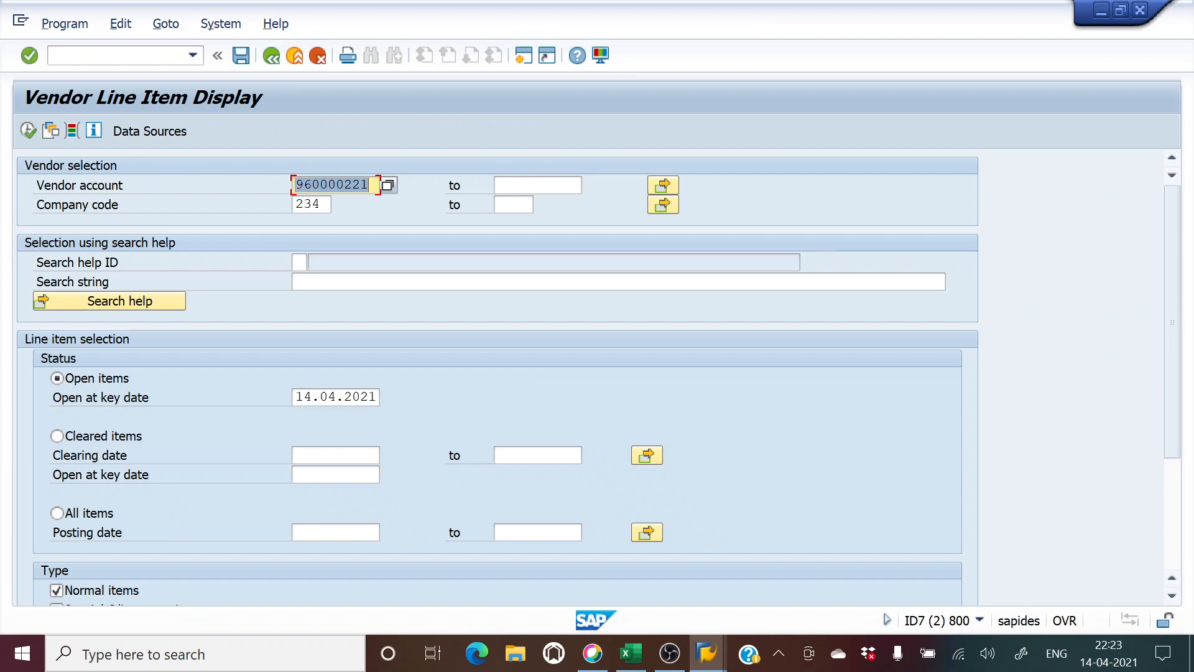
key(ctrl+c)
key(alt+Tab)
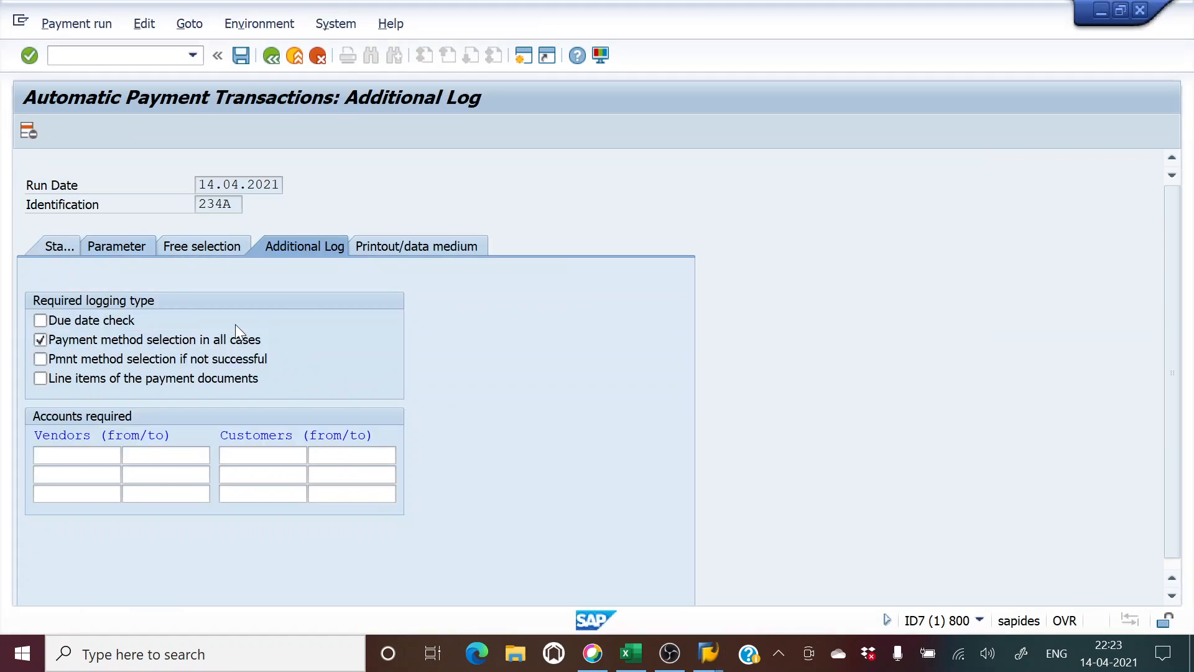
key(ctrl+v)
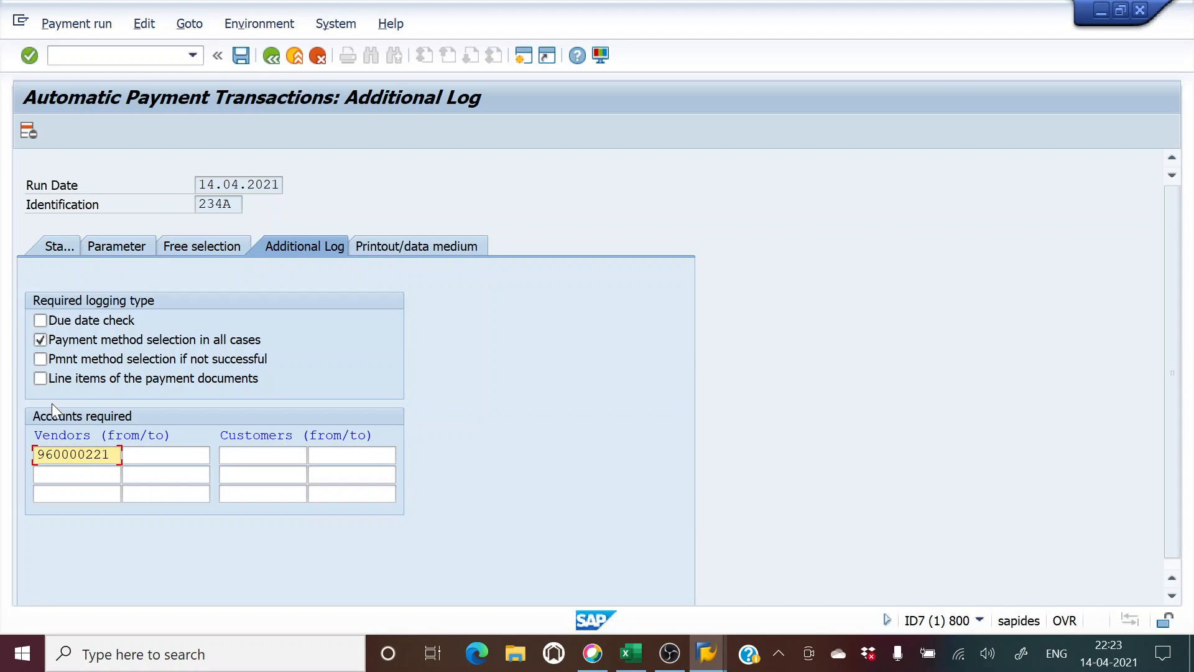
Step: Enter vendor 960000221 as the only account in the run parameters and save them
click(133, 249)
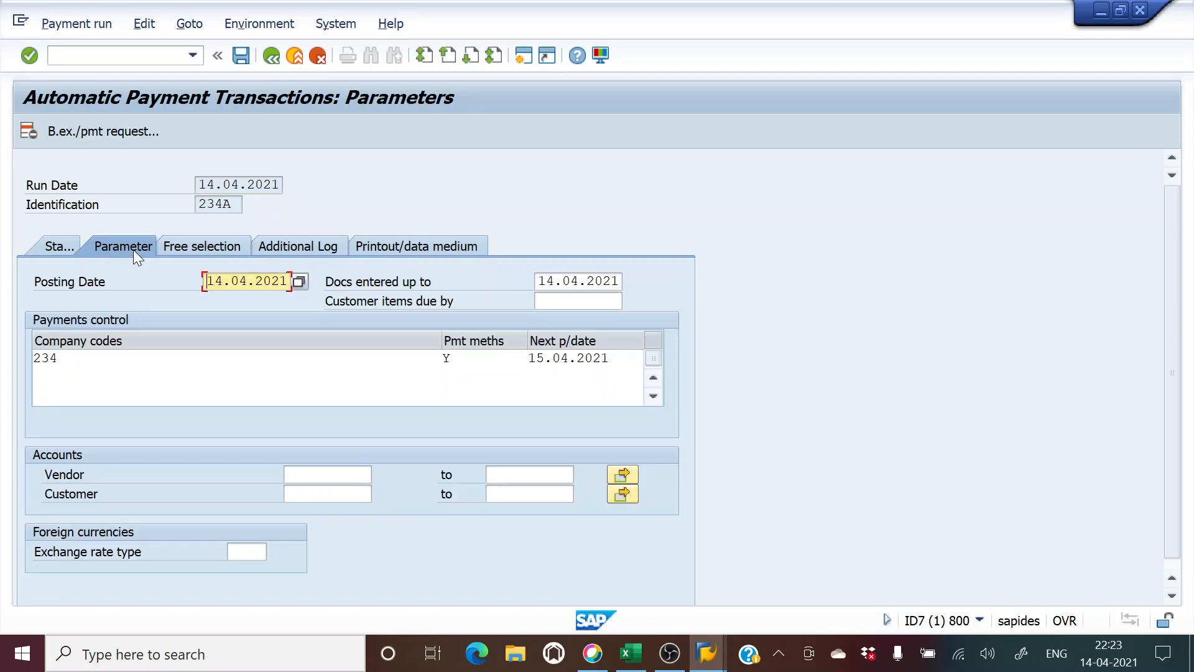
click(324, 475)
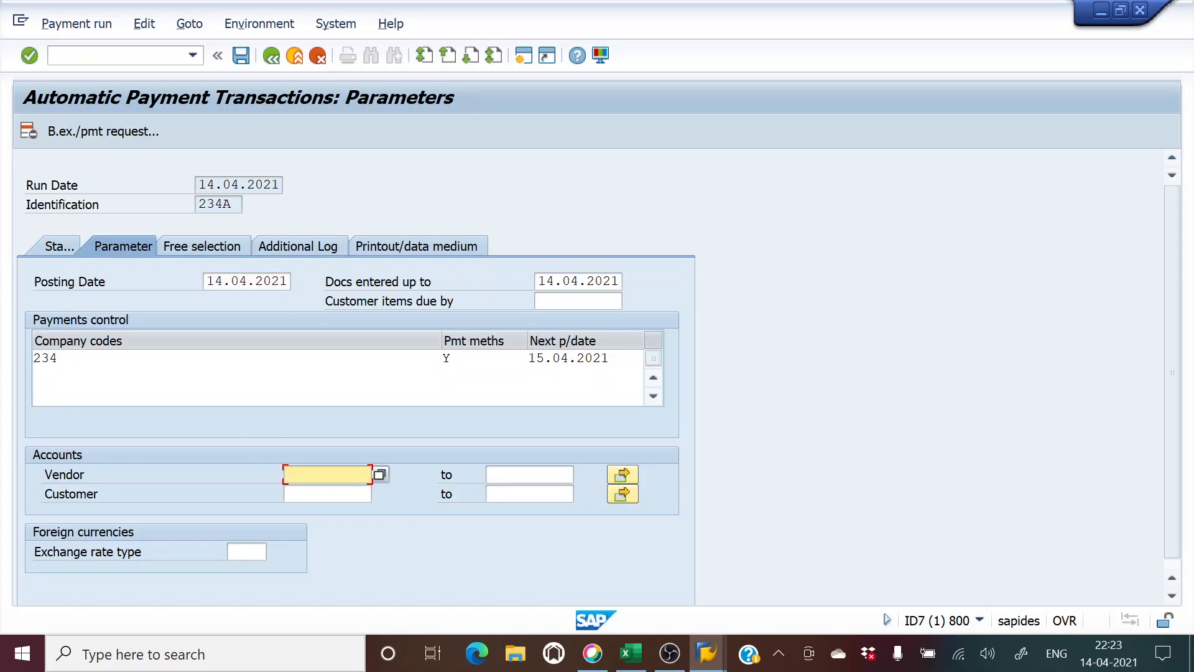
text(960000221)
click(621, 476)
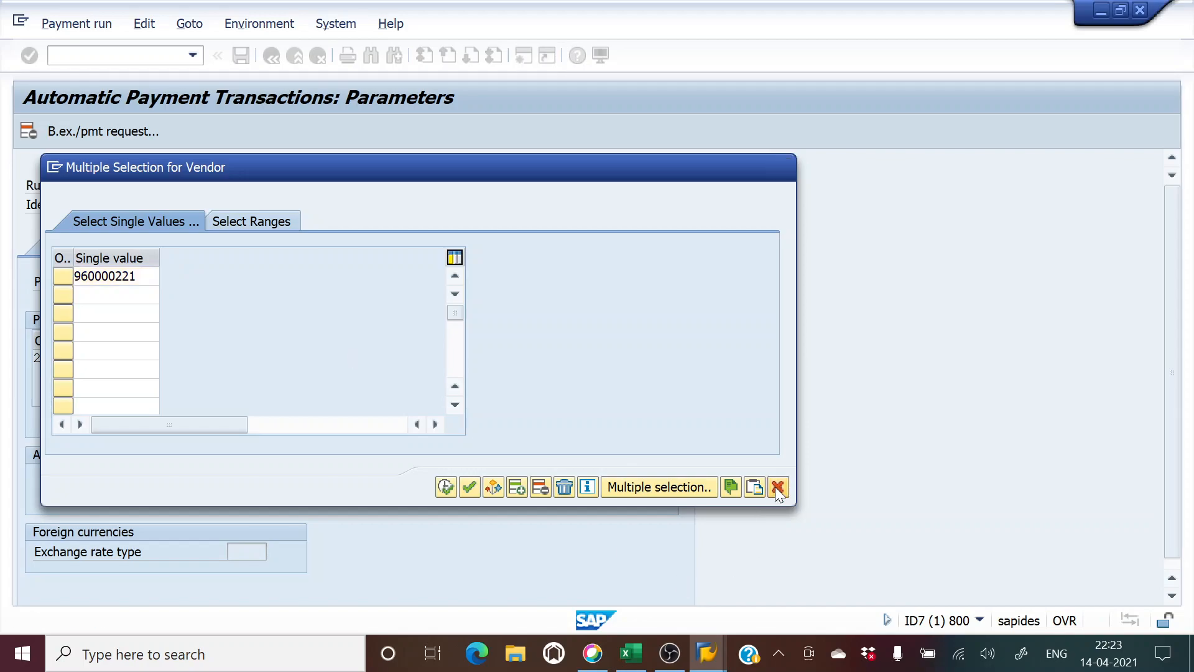
click(777, 486)
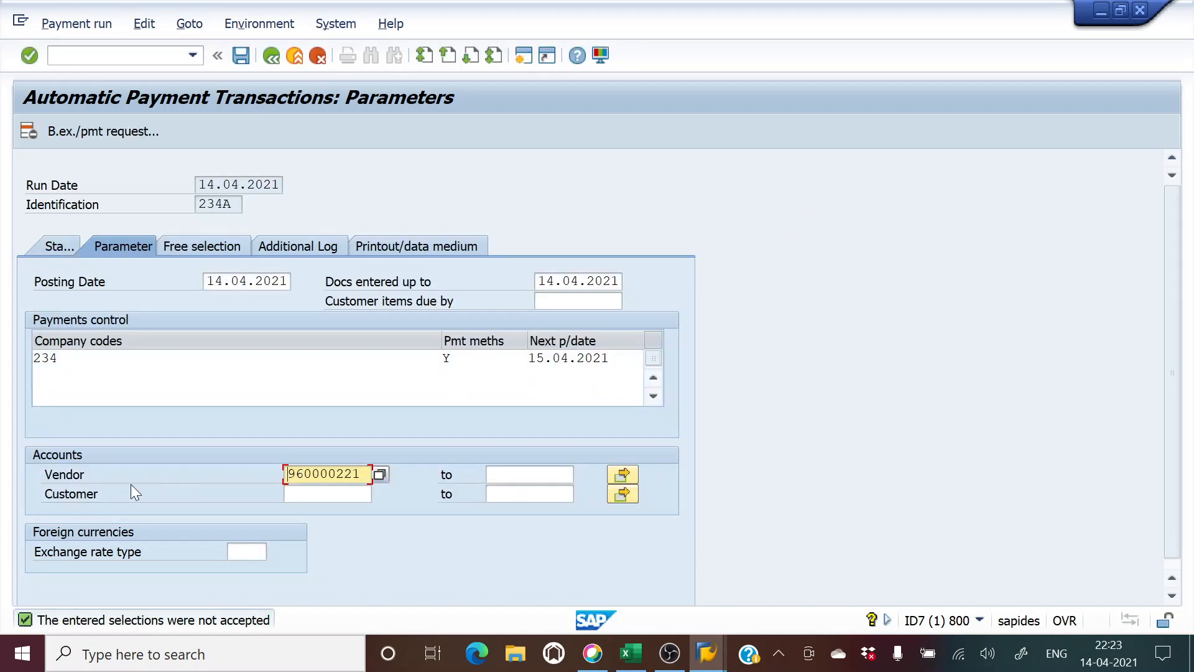
click(250, 55)
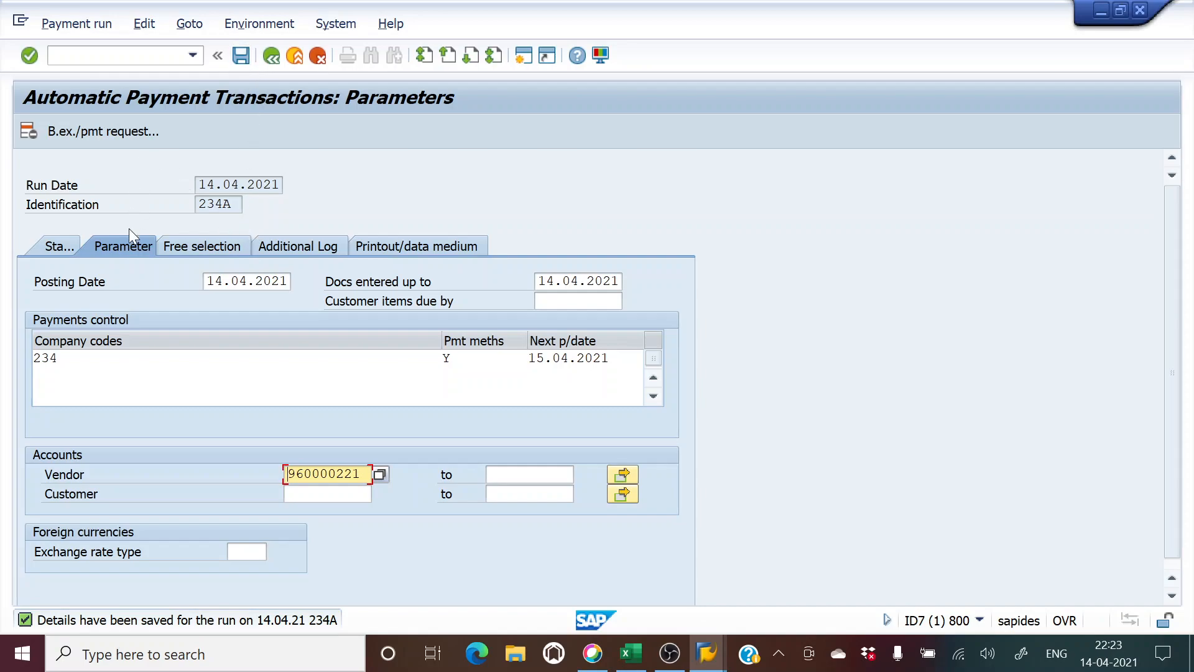
Step: Schedule the payment proposal to start immediately, refresh until it's created, then display it
click(62, 248)
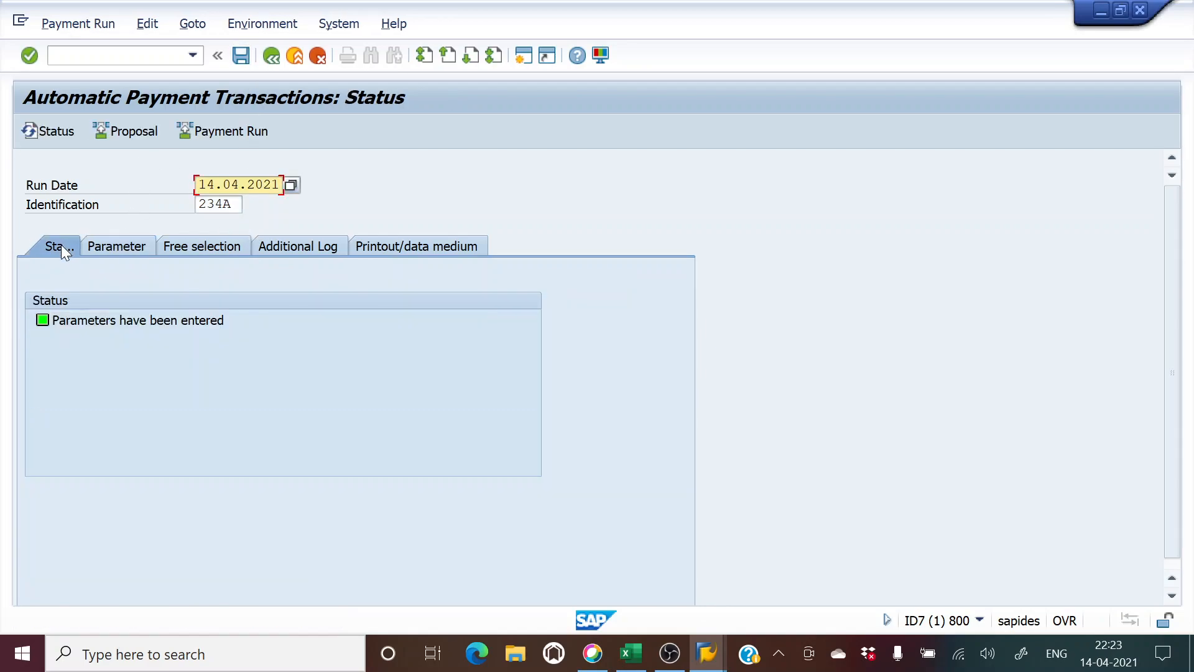
click(124, 129)
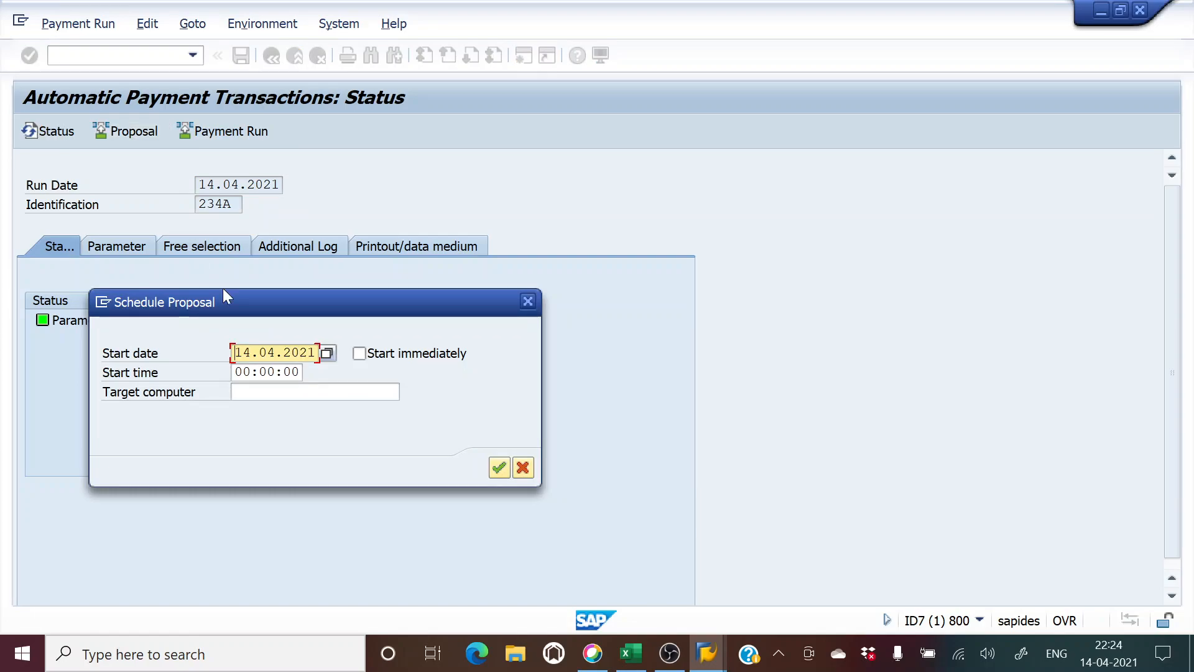
click(360, 353)
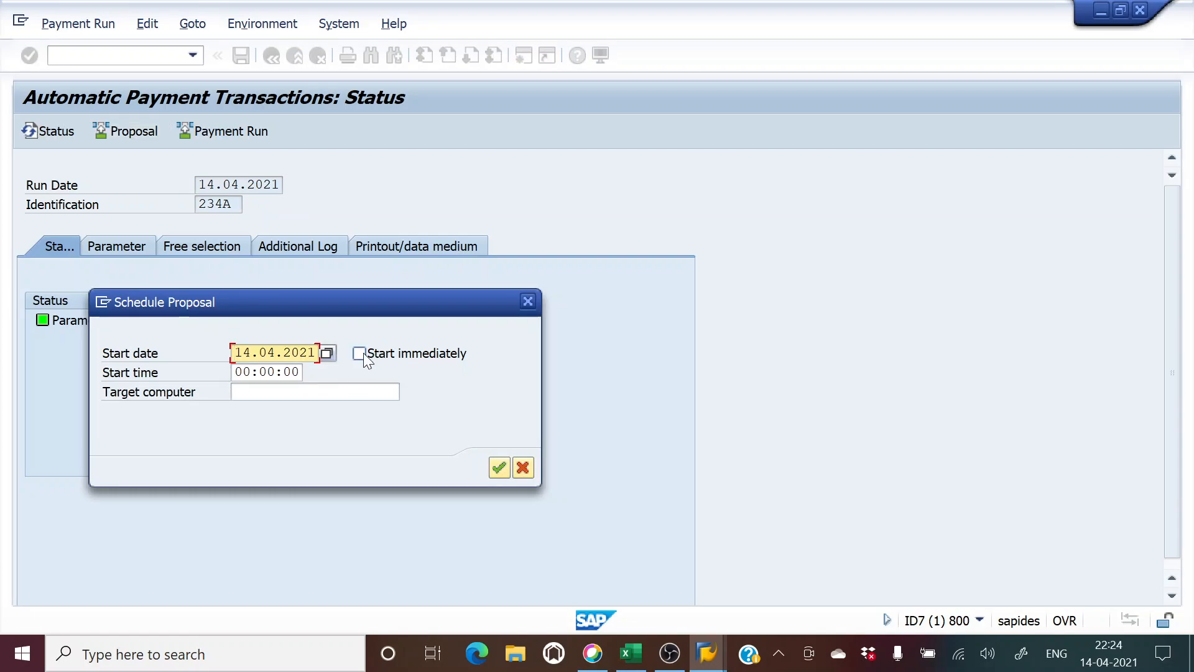
click(498, 469)
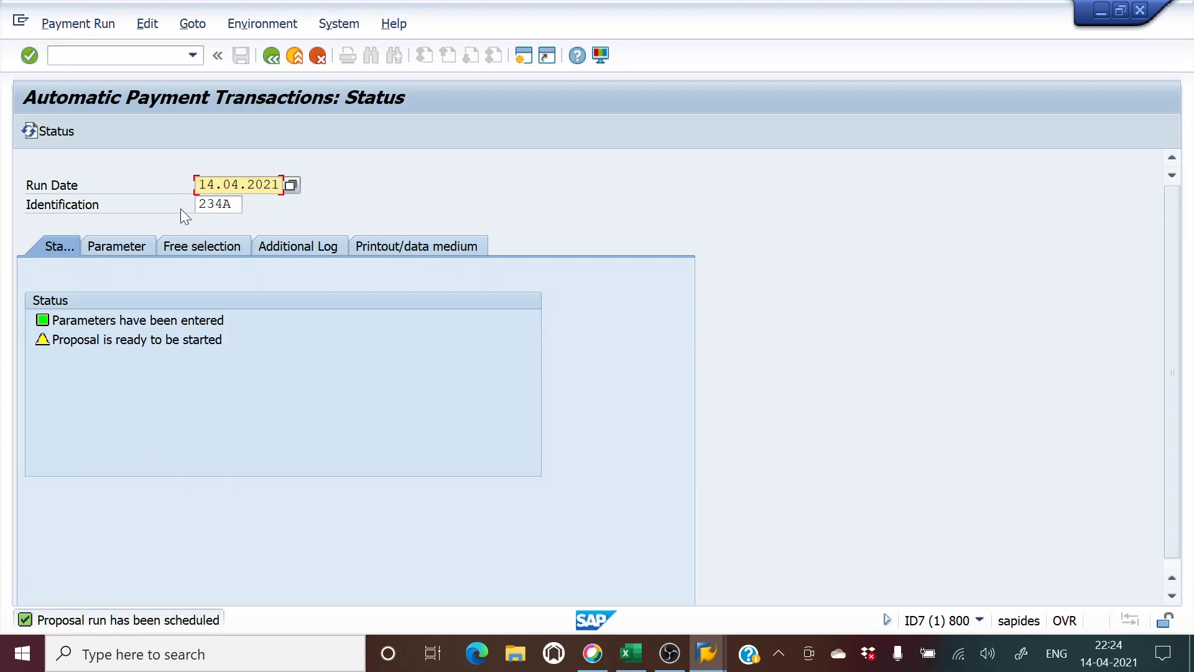
click(33, 57)
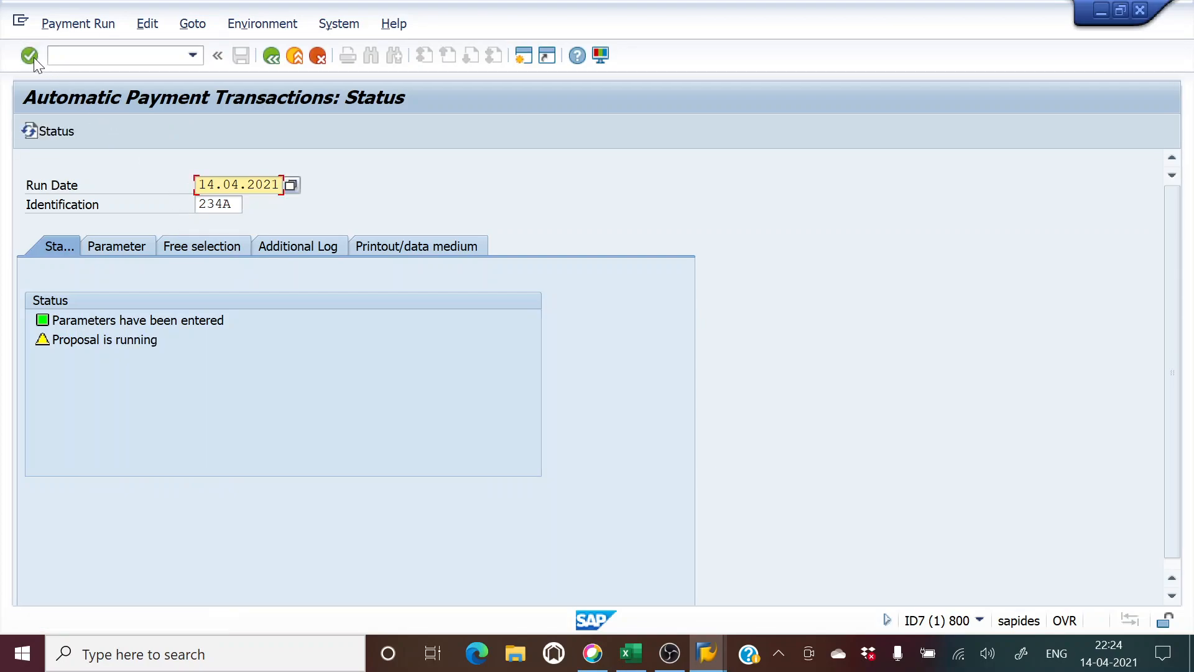
click(34, 57)
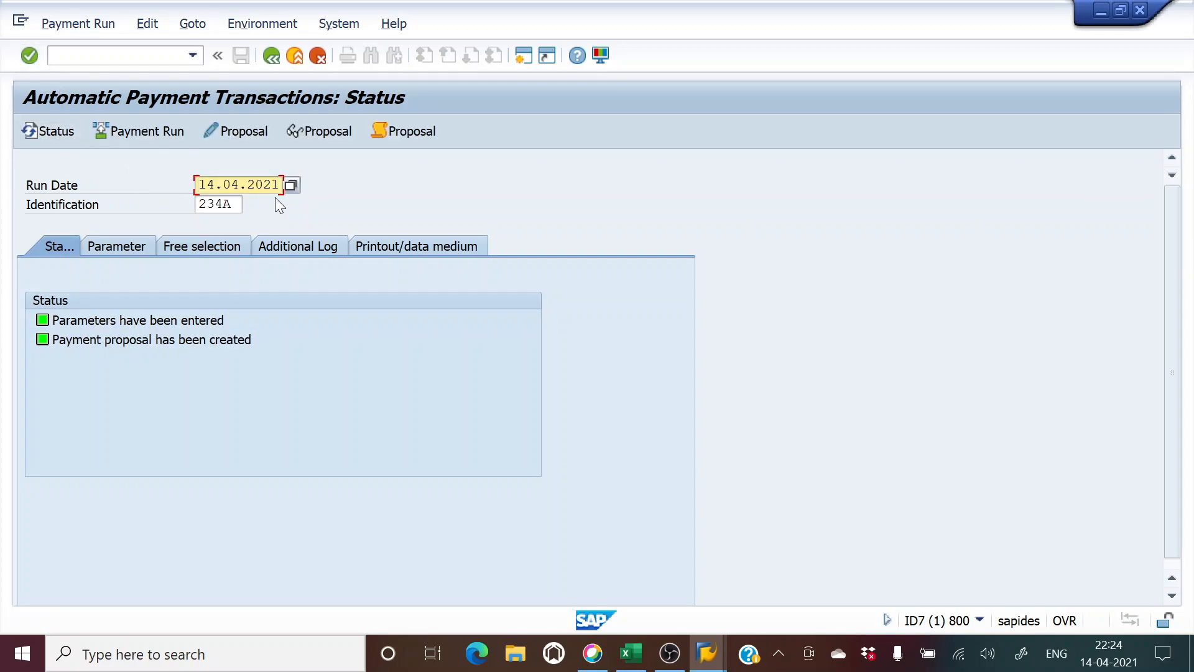
click(331, 135)
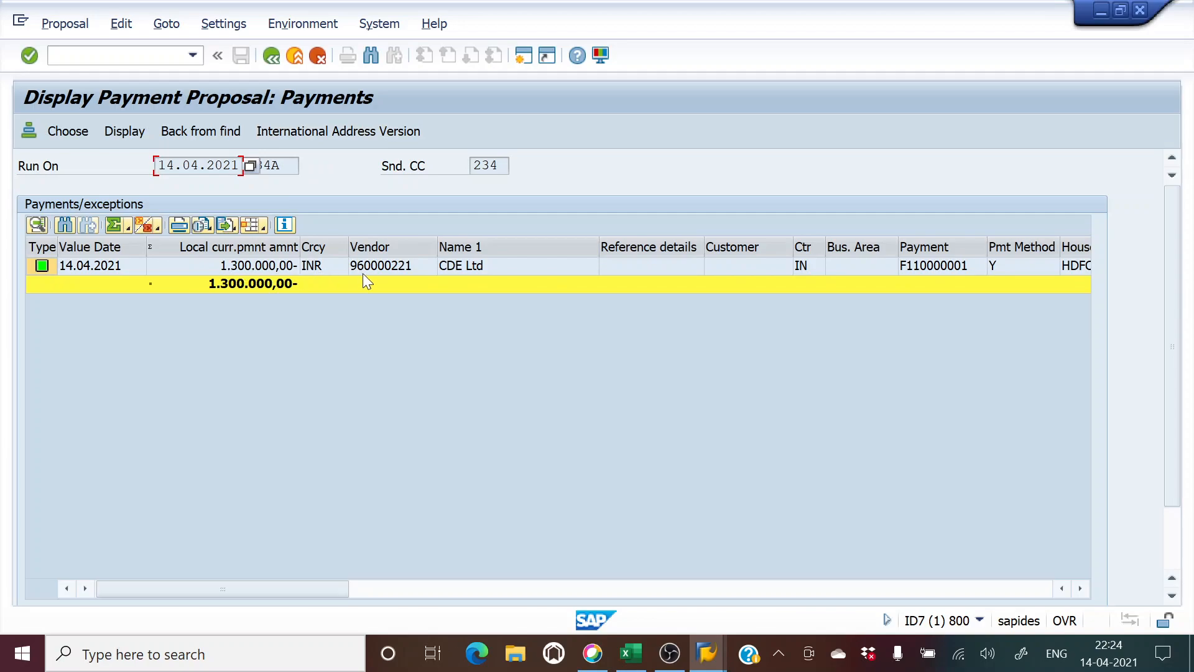
double_click(223, 261)
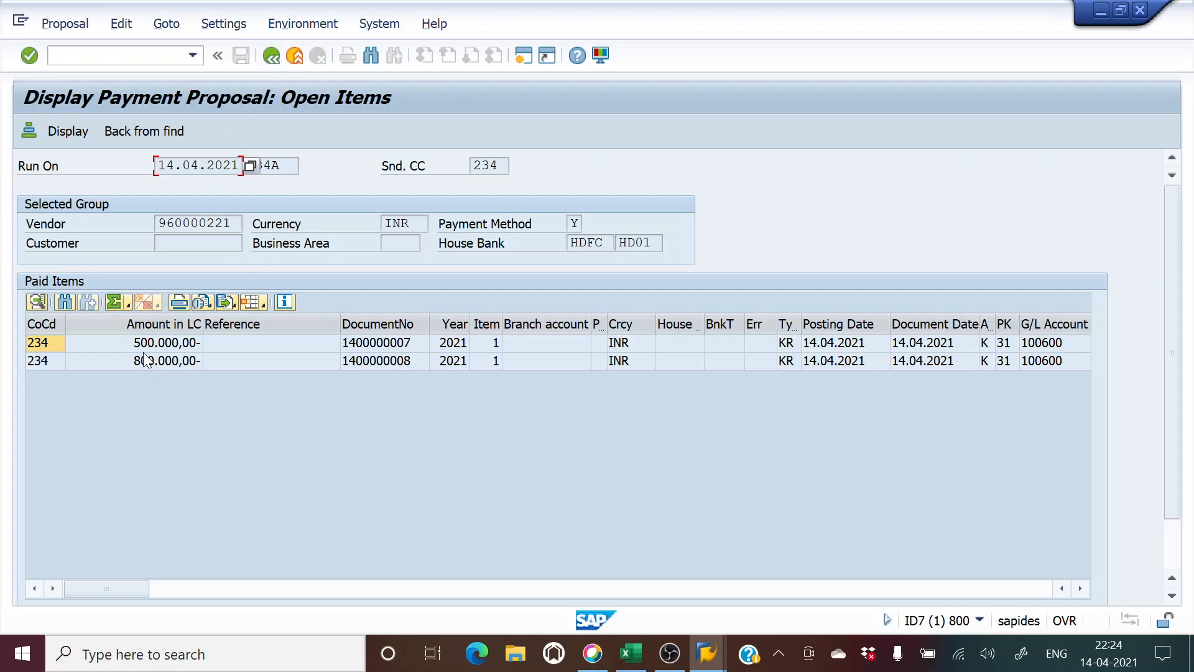
double_click(58, 361)
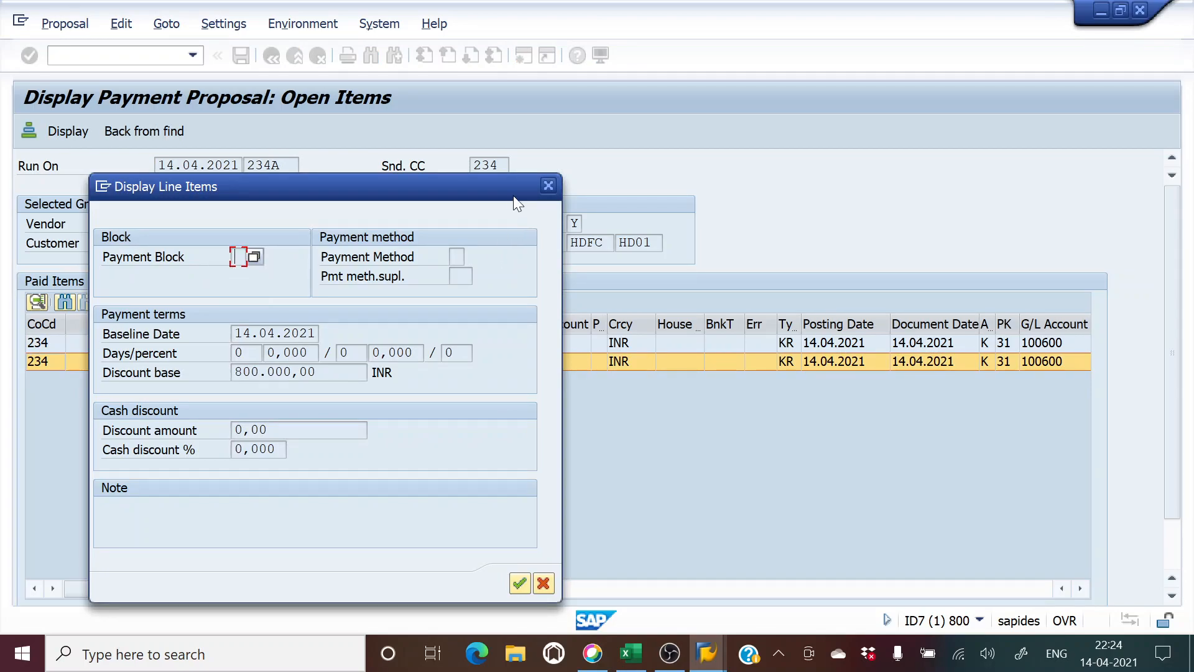
click(547, 185)
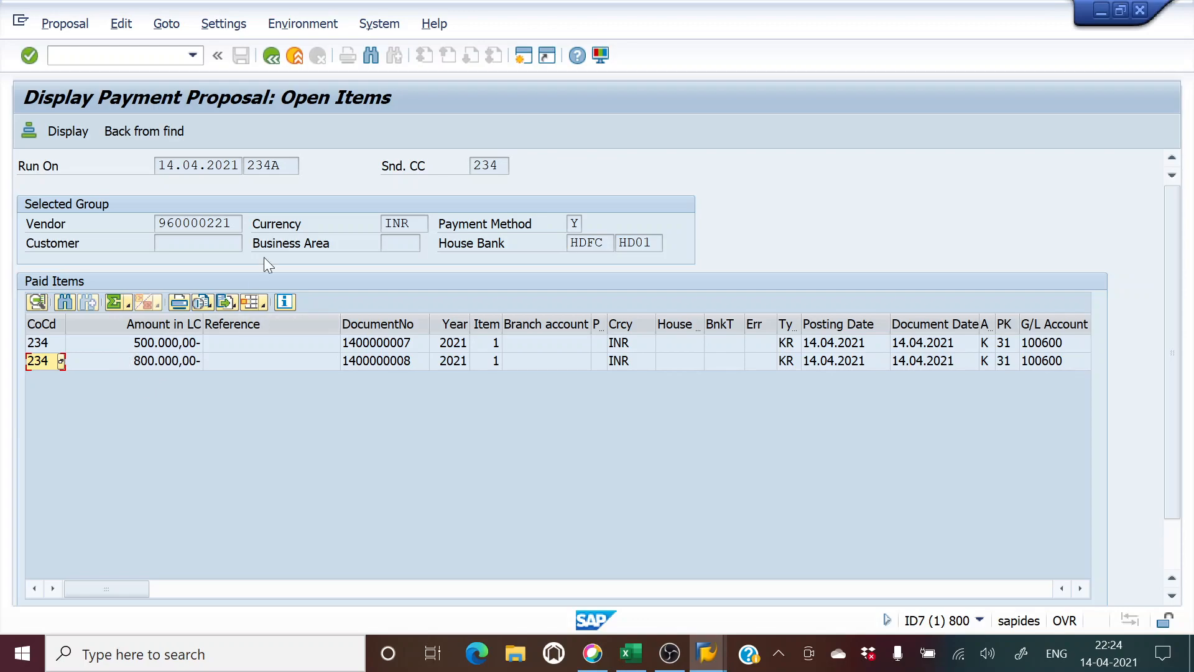
click(273, 56)
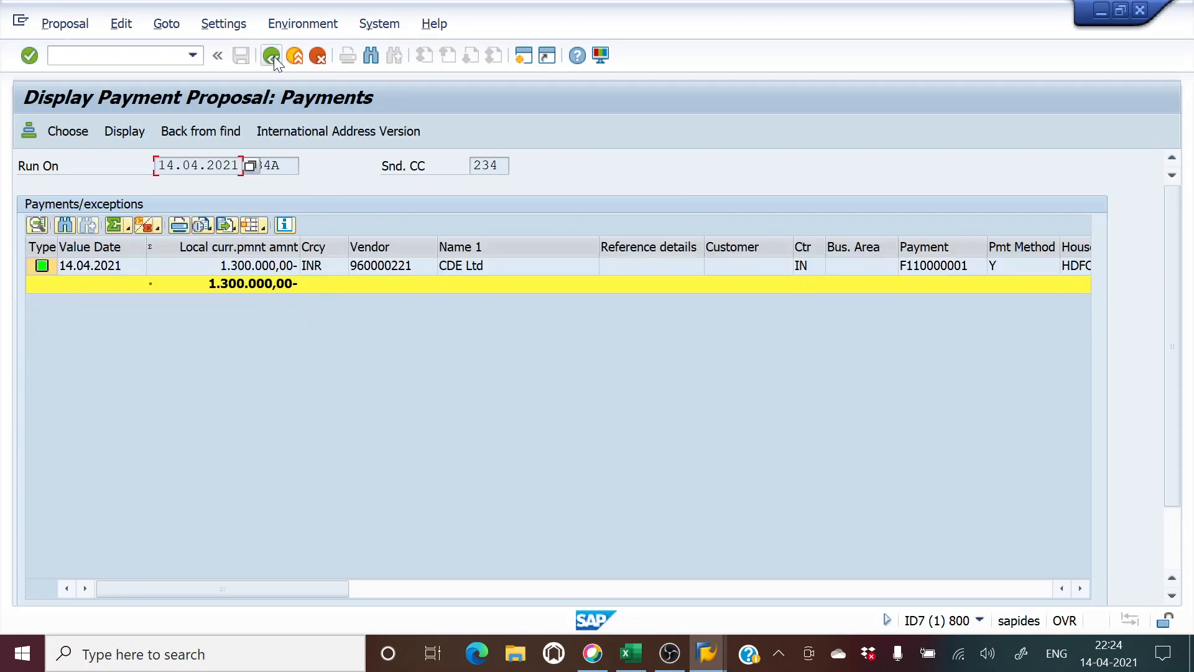
click(273, 56)
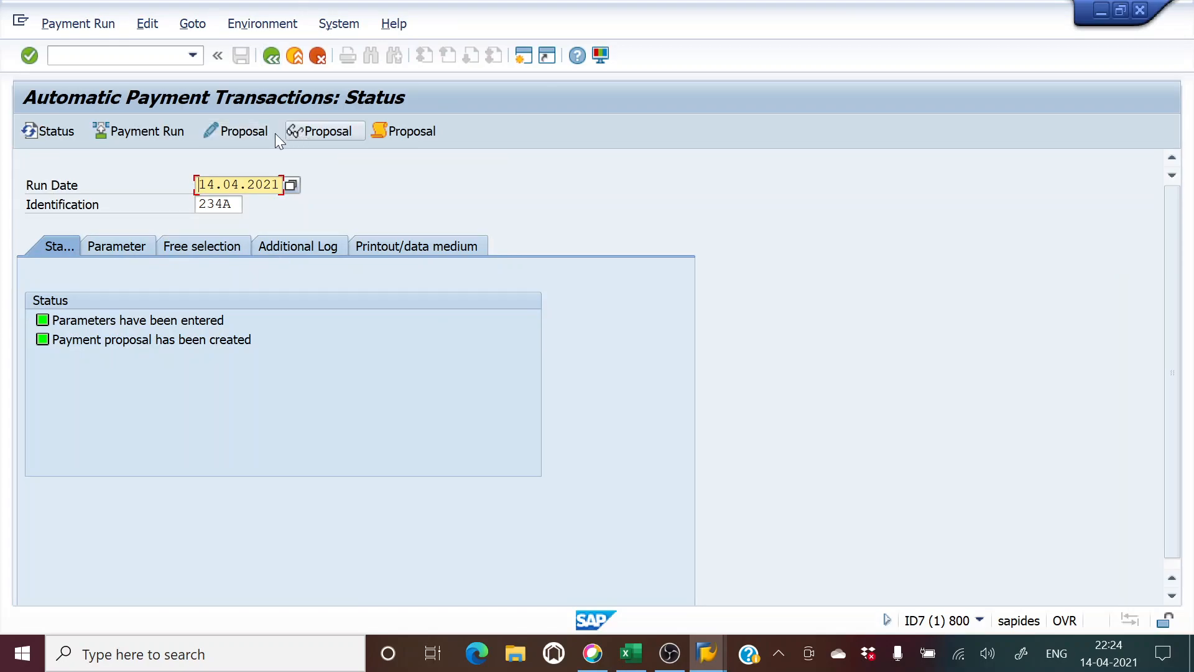
Step: Start payment run 234A immediately and refresh the status to confirm it was carried out
click(151, 131)
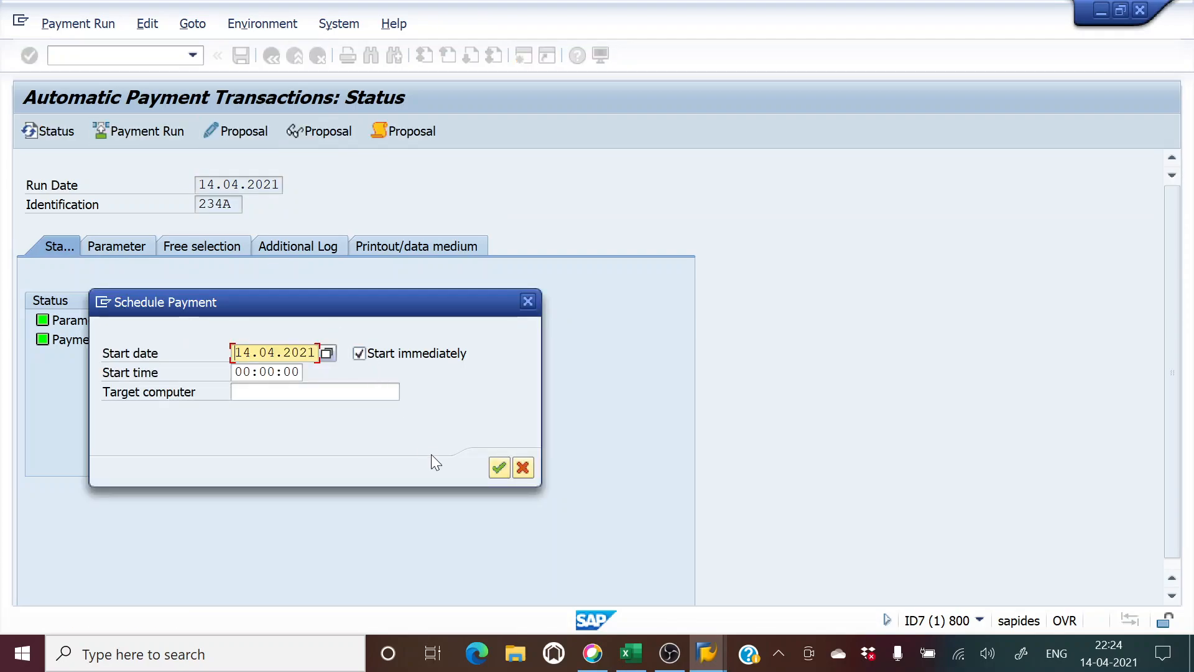
click(499, 472)
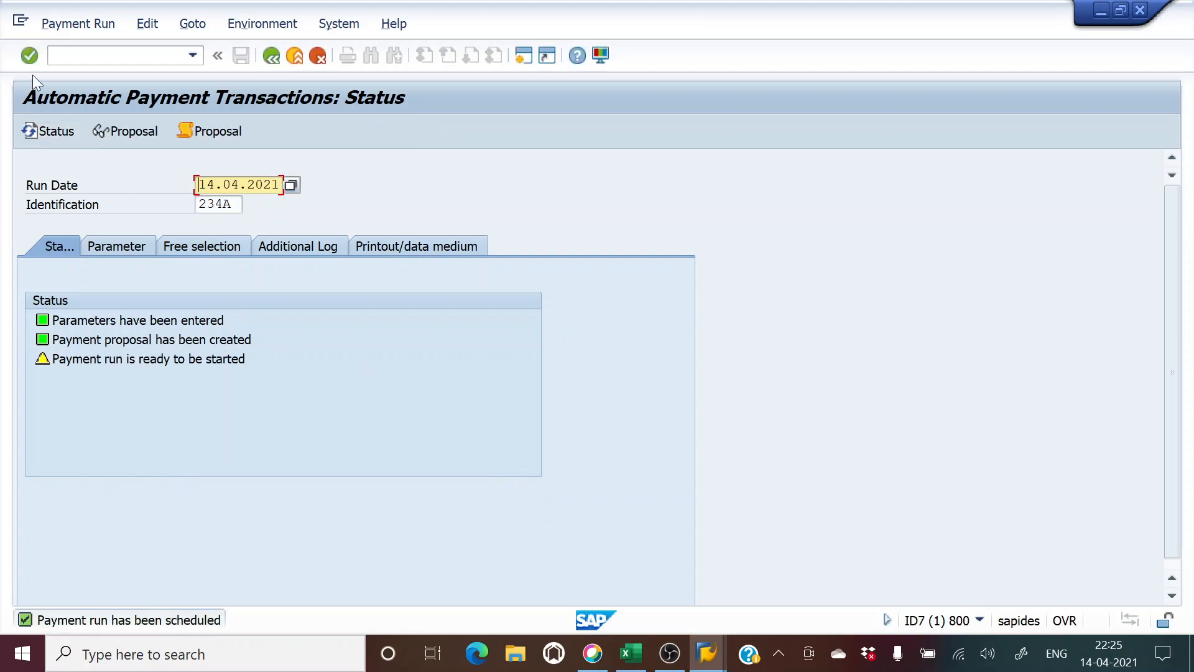
click(29, 56)
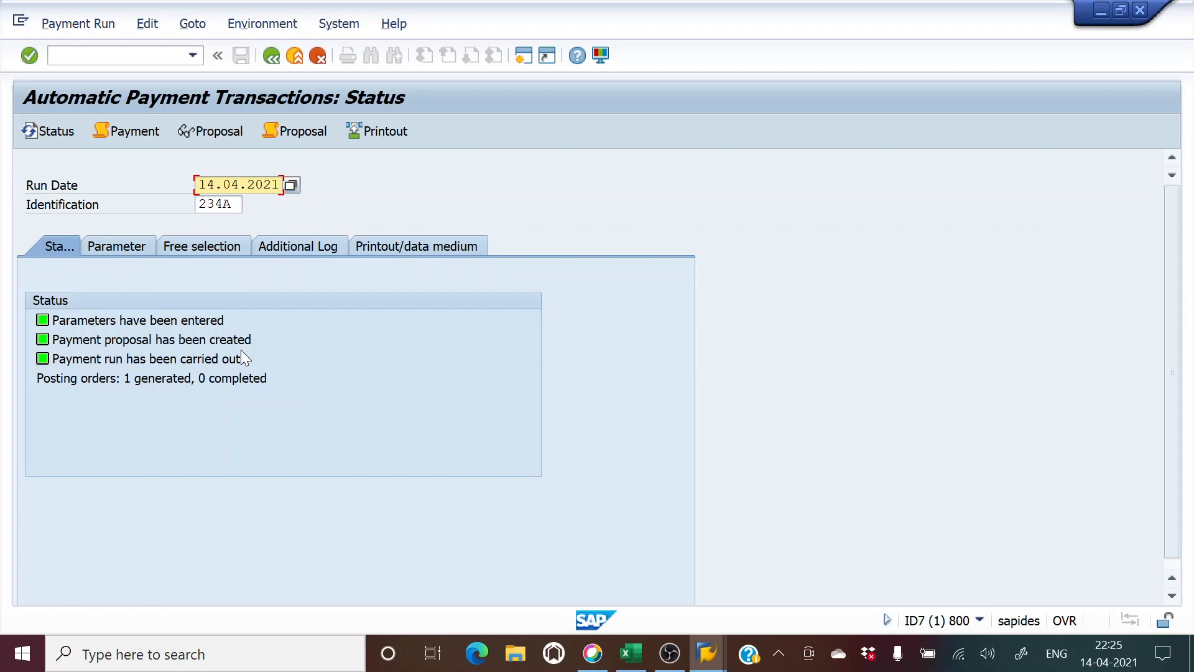
key(alt+Tab)
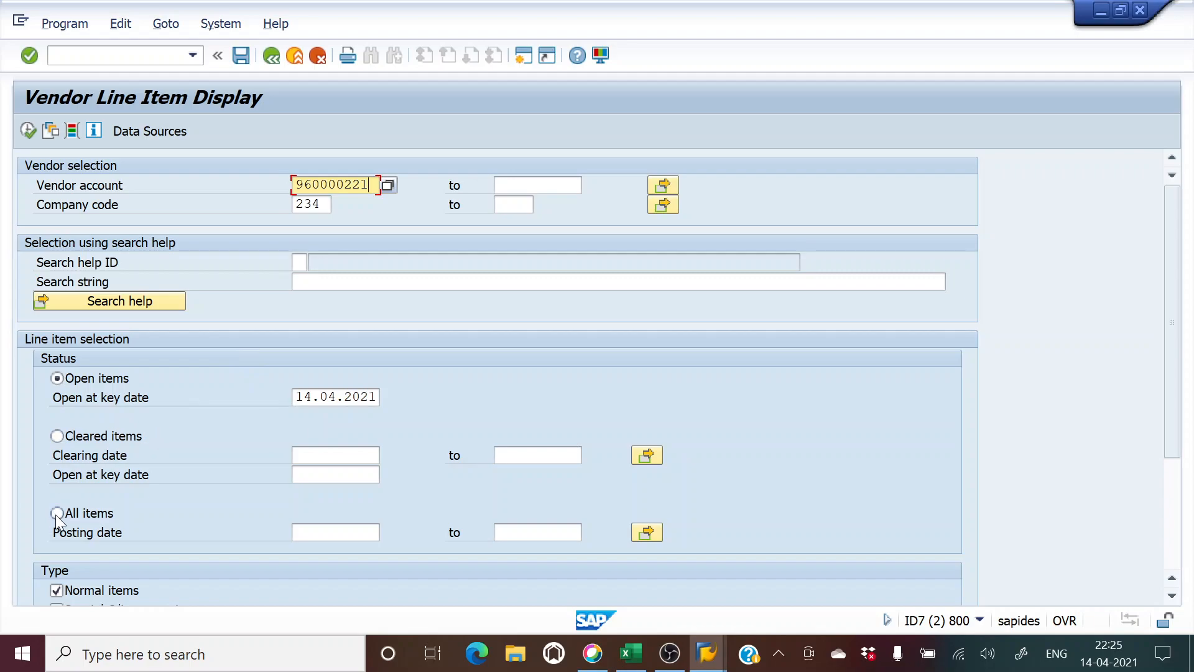
click(56, 514)
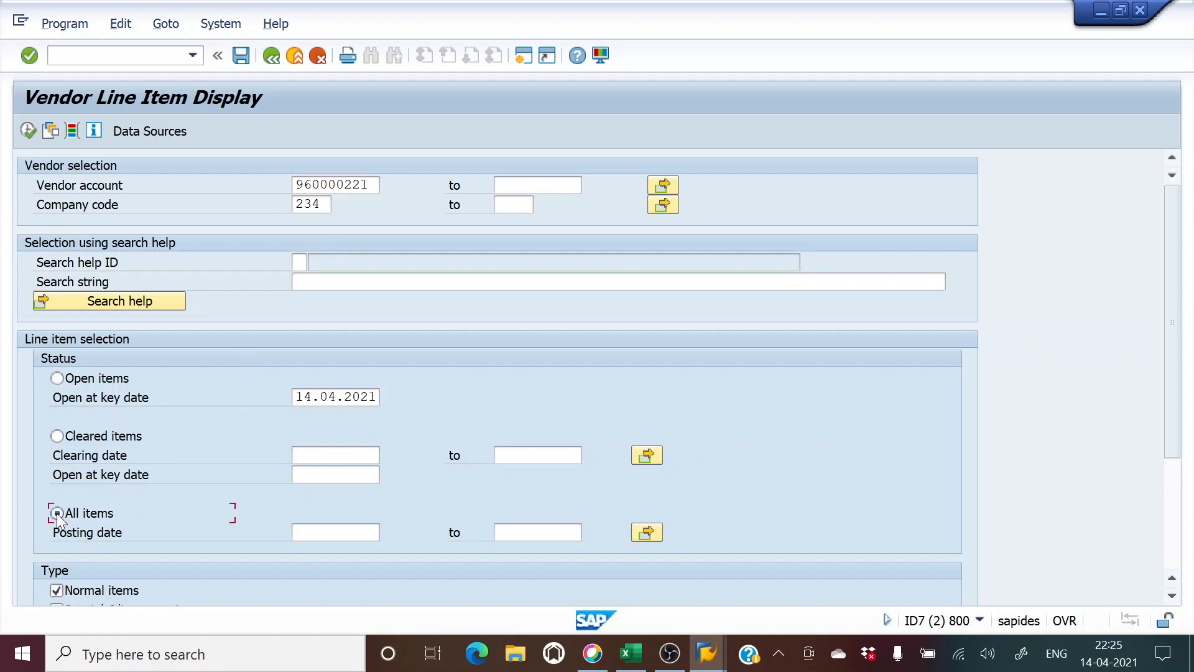
click(31, 131)
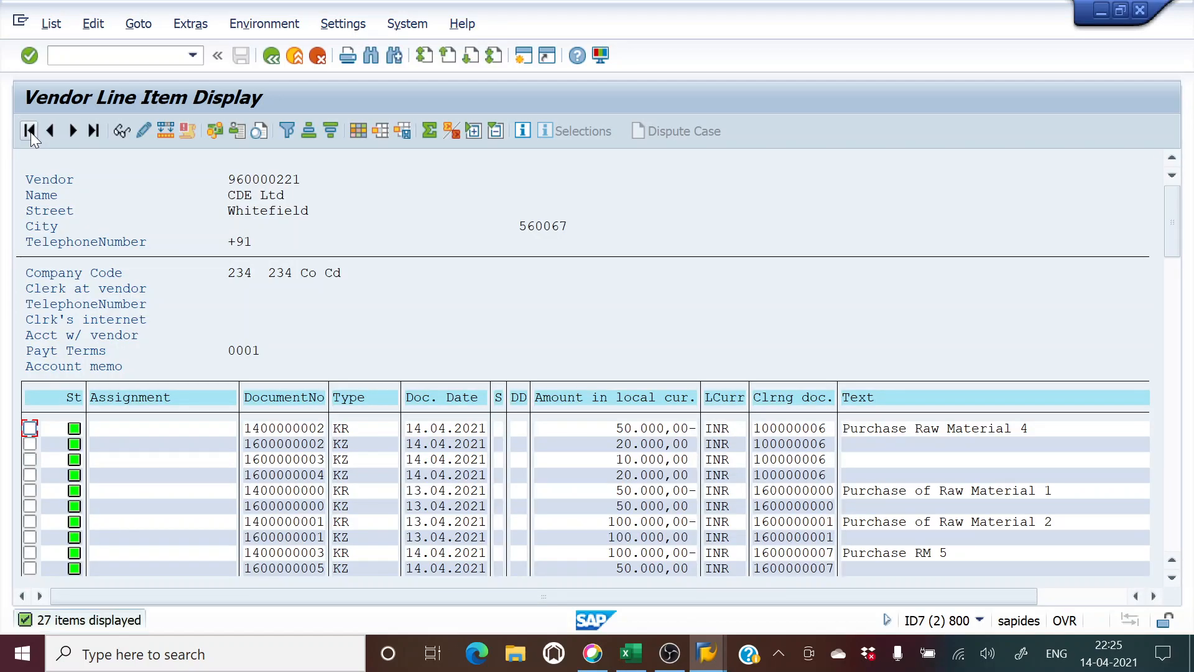
scroll(667, 522, down, 2)
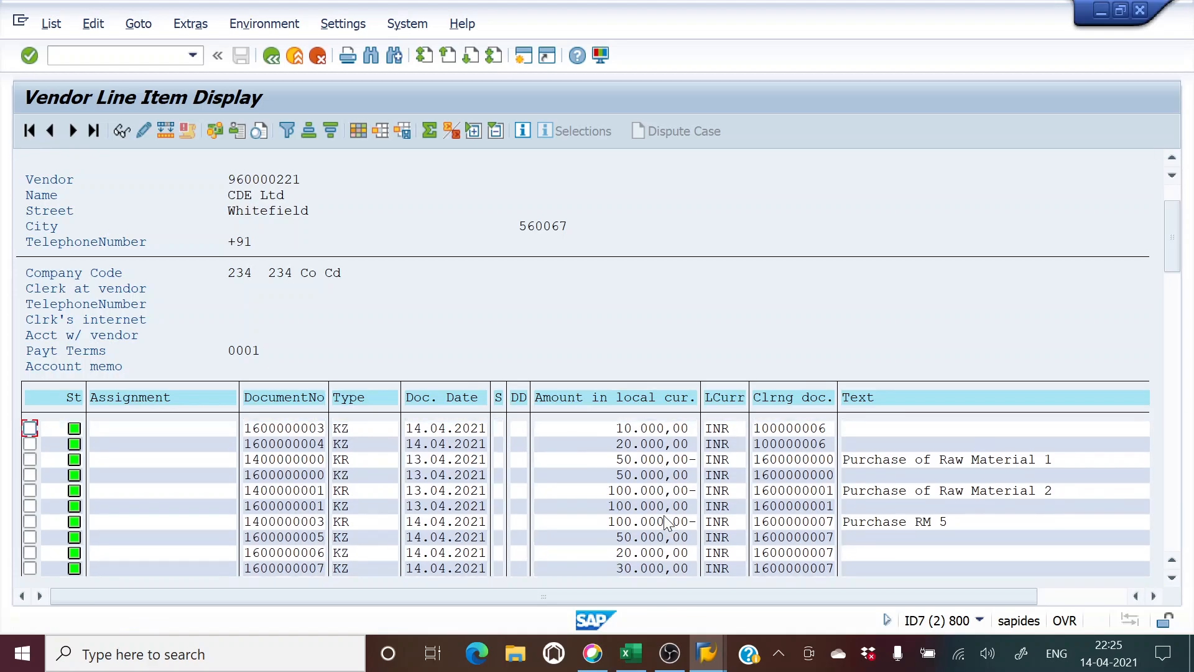
scroll(668, 523, down, 6)
scroll(667, 523, down, 8)
scroll(667, 523, down, 3)
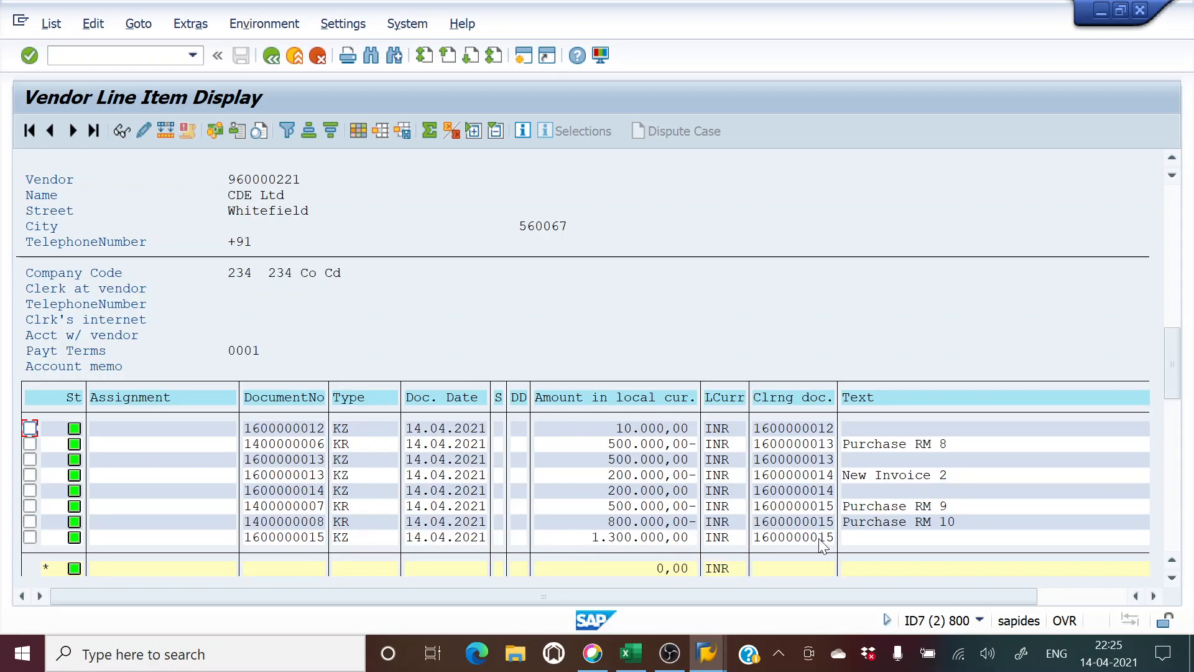
key(alt+Tab)
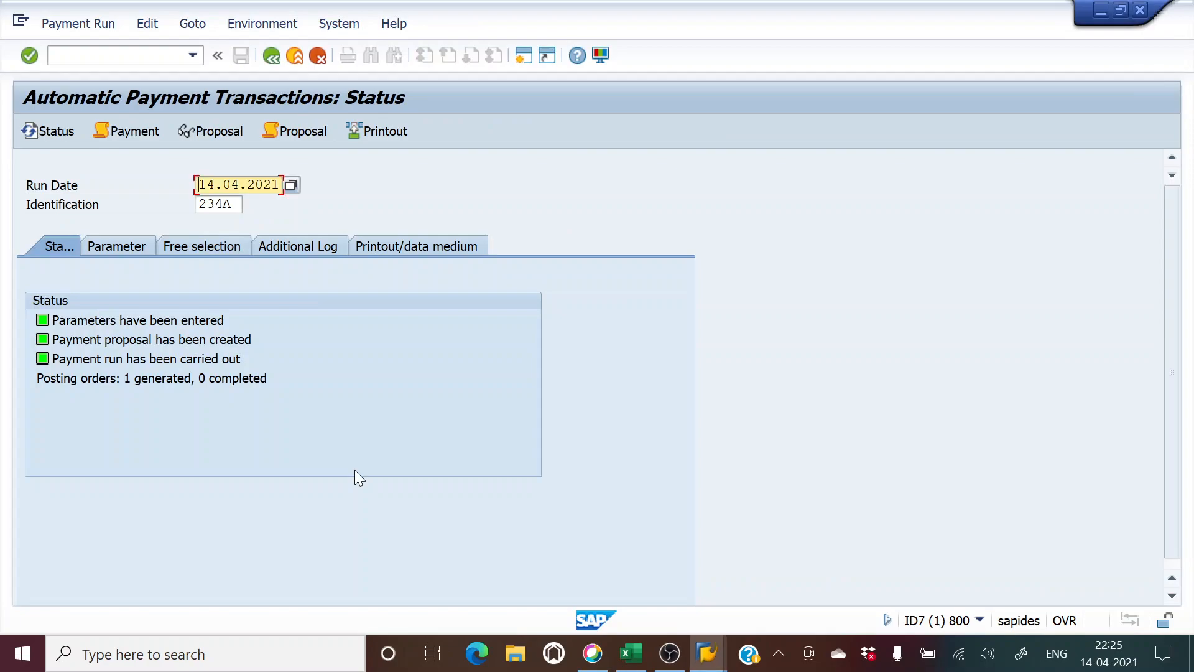